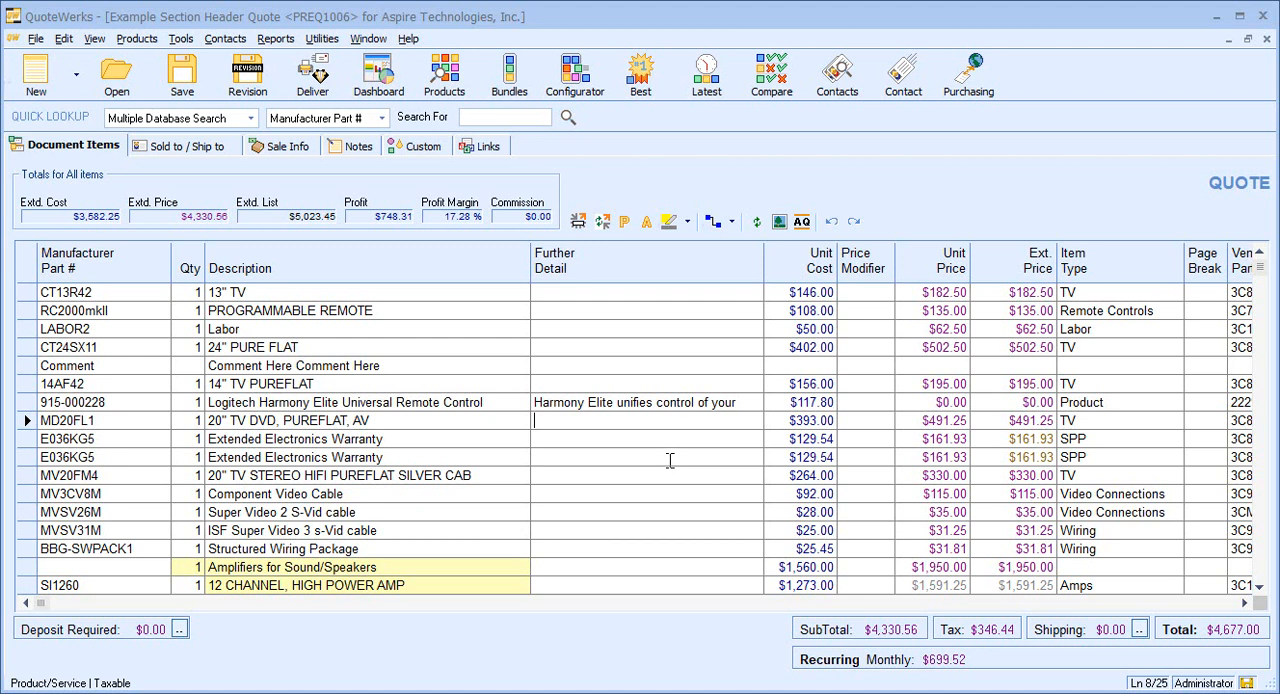
Insert a heading line named "Conference Room in Florida" above the 13" TV item.
right_click(393, 292)
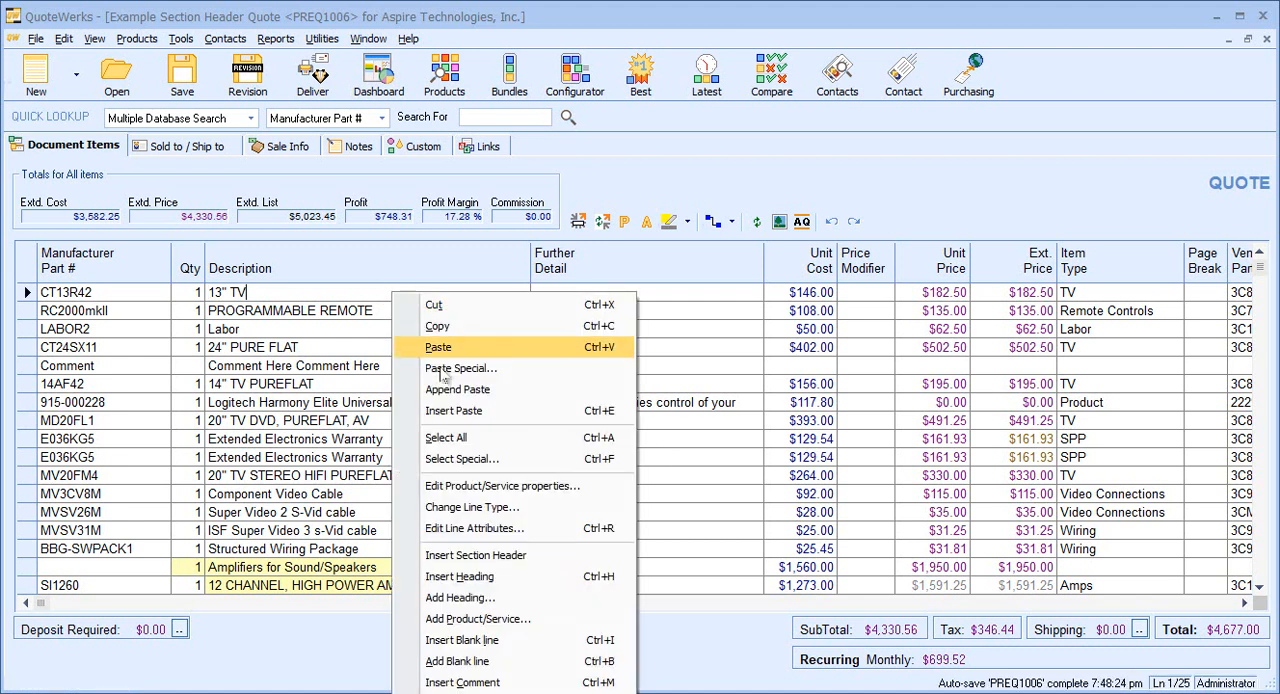
click(484, 584)
text(Conference Room in Florida)
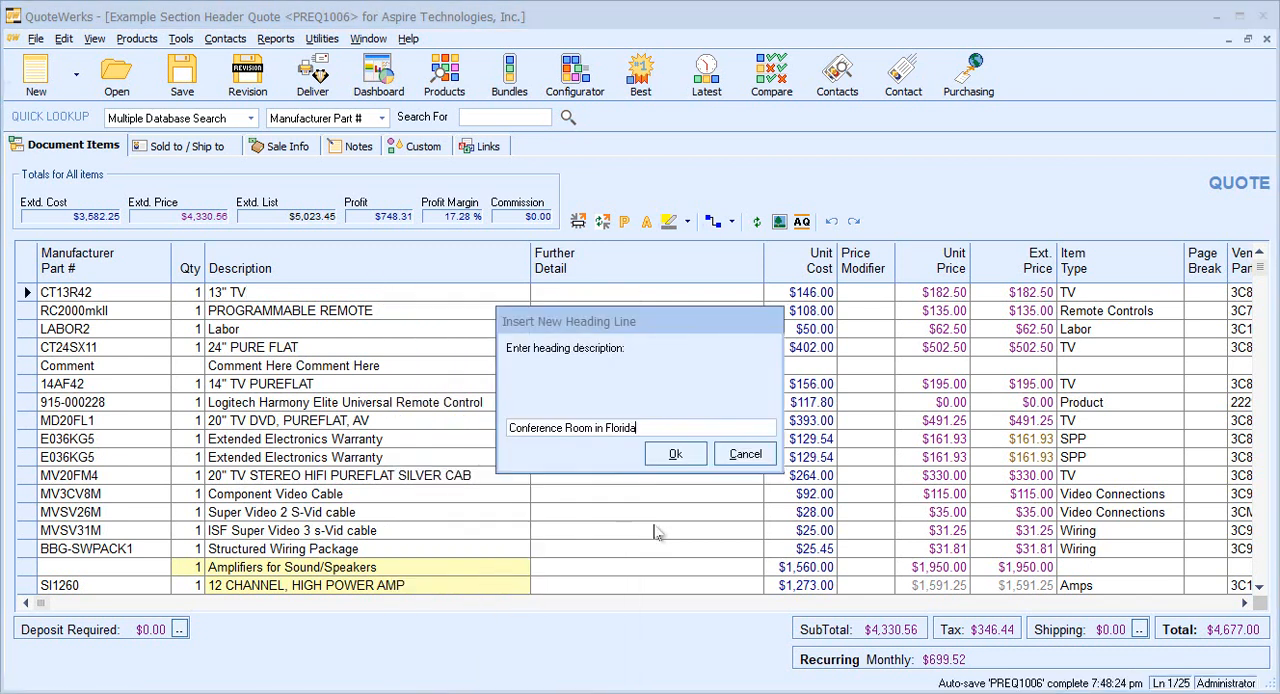
click(674, 455)
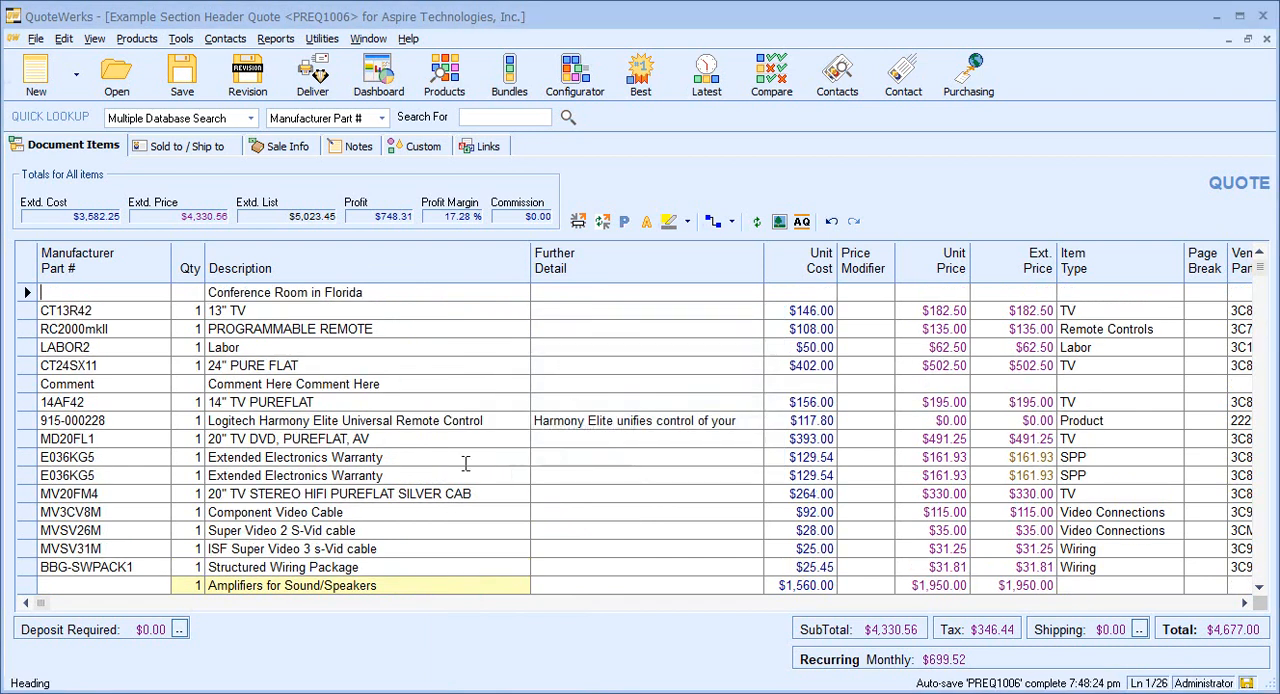
Insert another heading line named "Conference Room in Florida" above the 14" TV PUREFLAT item.
right_click(362, 402)
click(430, 591)
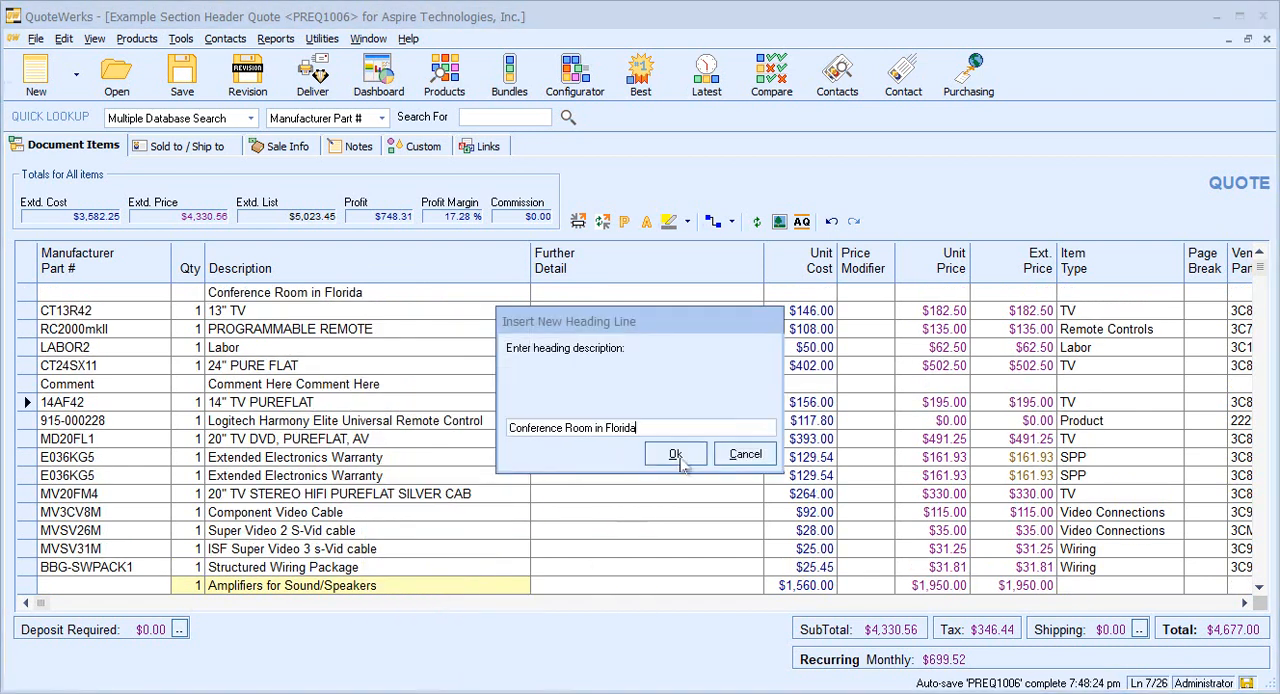
click(668, 455)
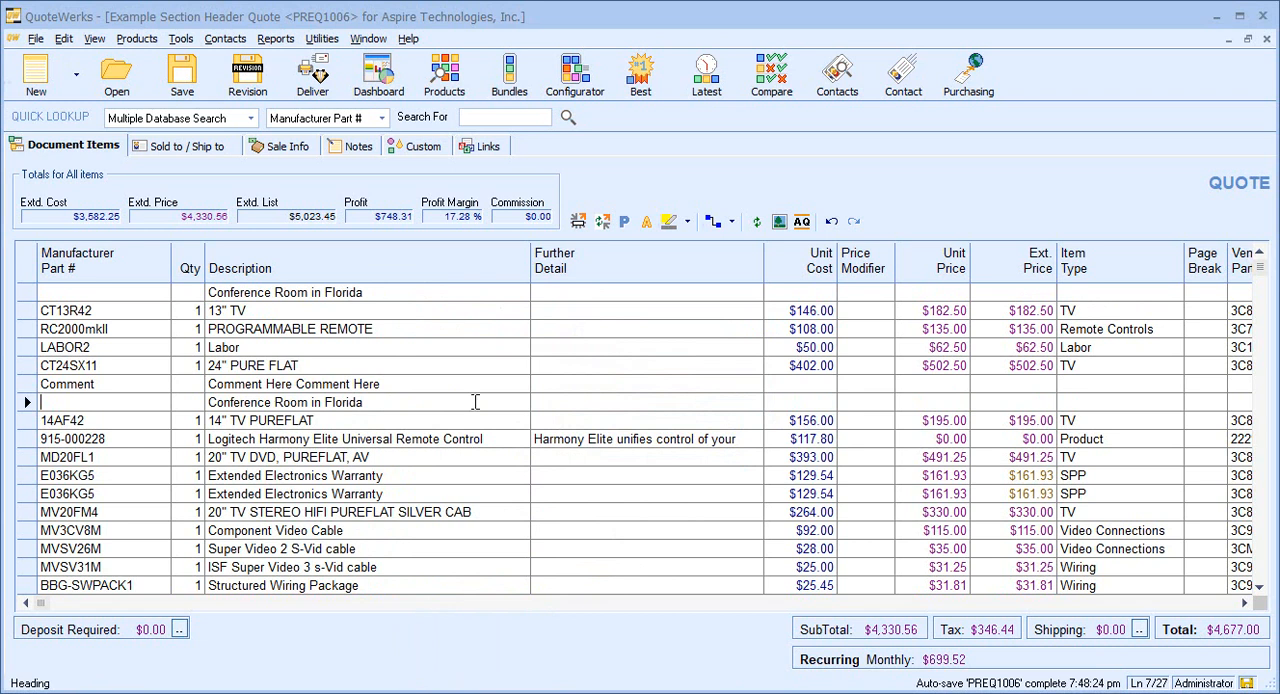
drag(388, 398, 123, 395)
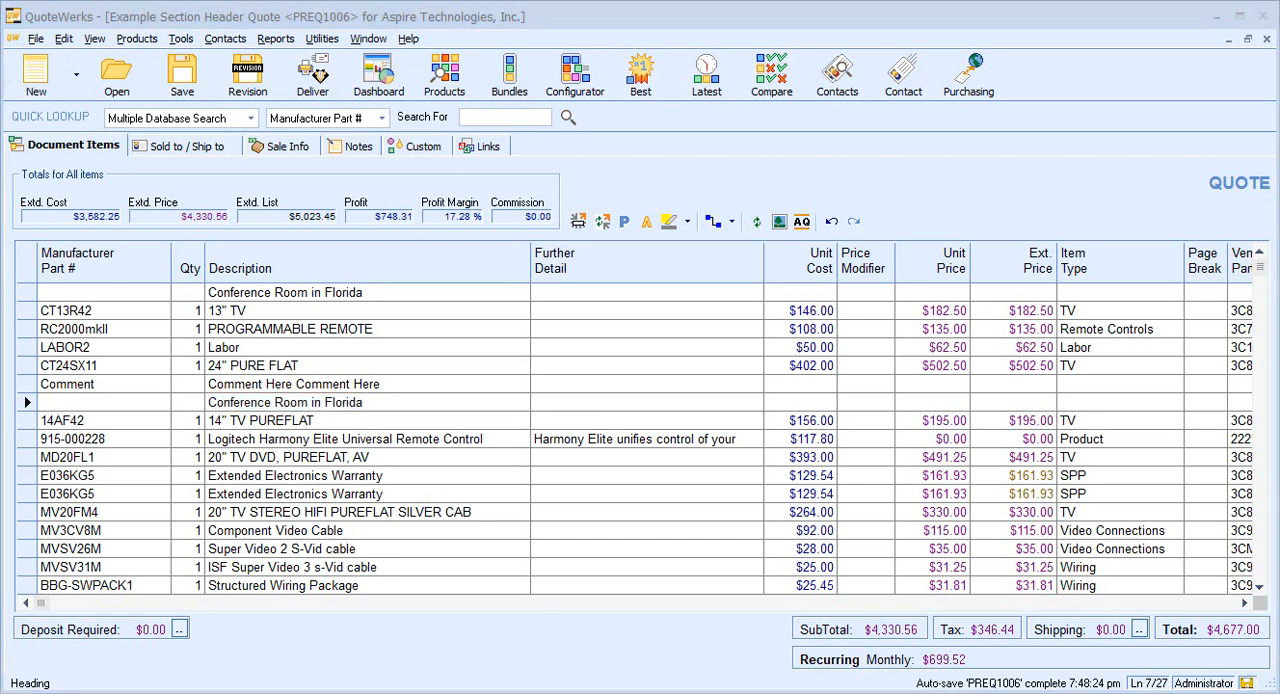
Add SubTotal lines below the Comment line and below the first Extended Electronics Warranty item.
right_click(403, 380)
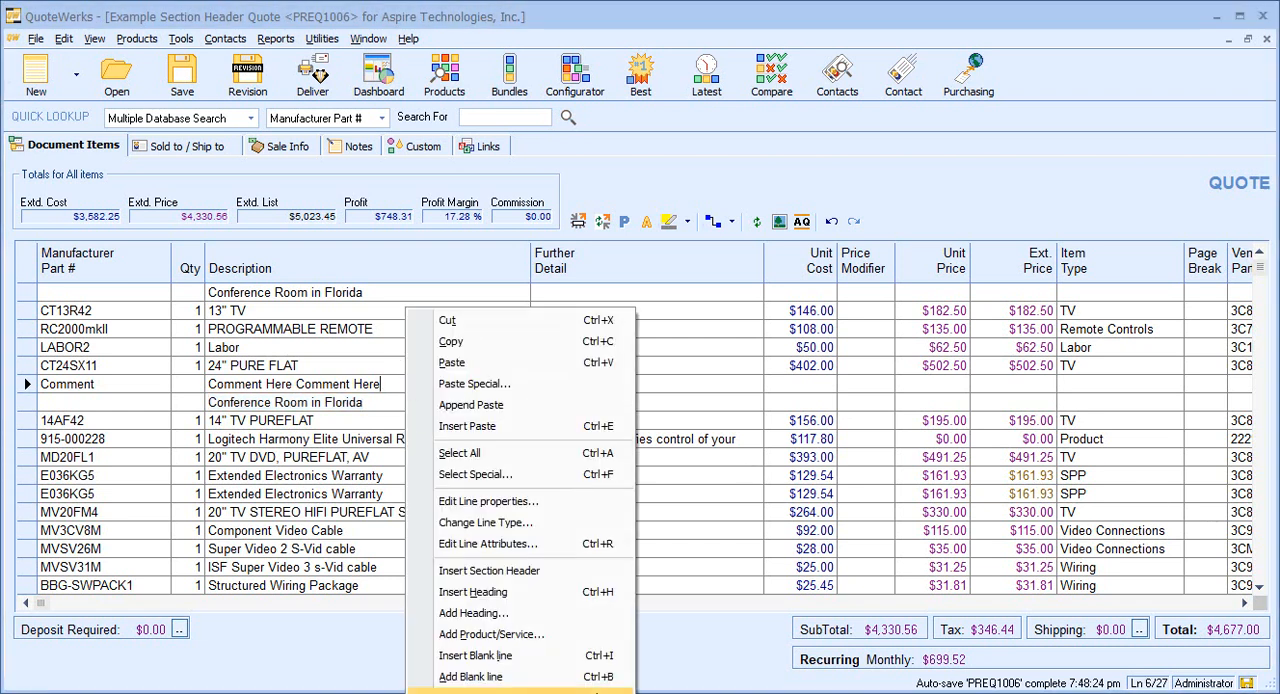
click(480, 692)
right_click(389, 493)
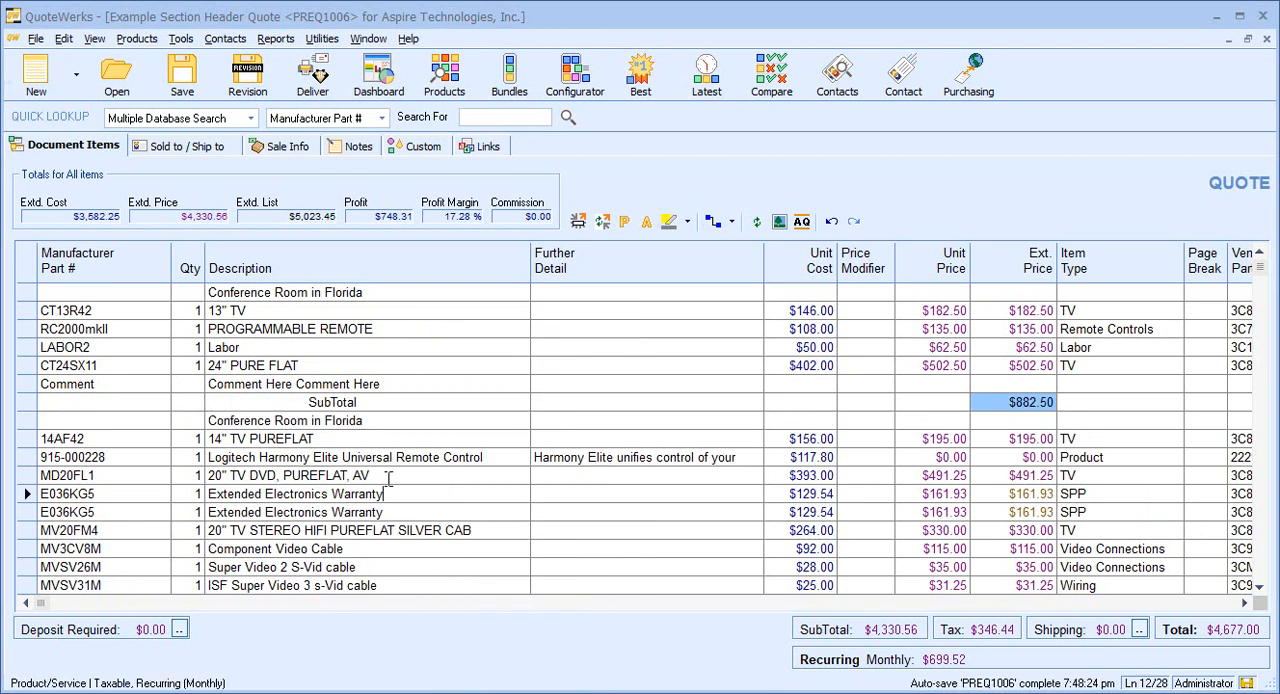
click(480, 692)
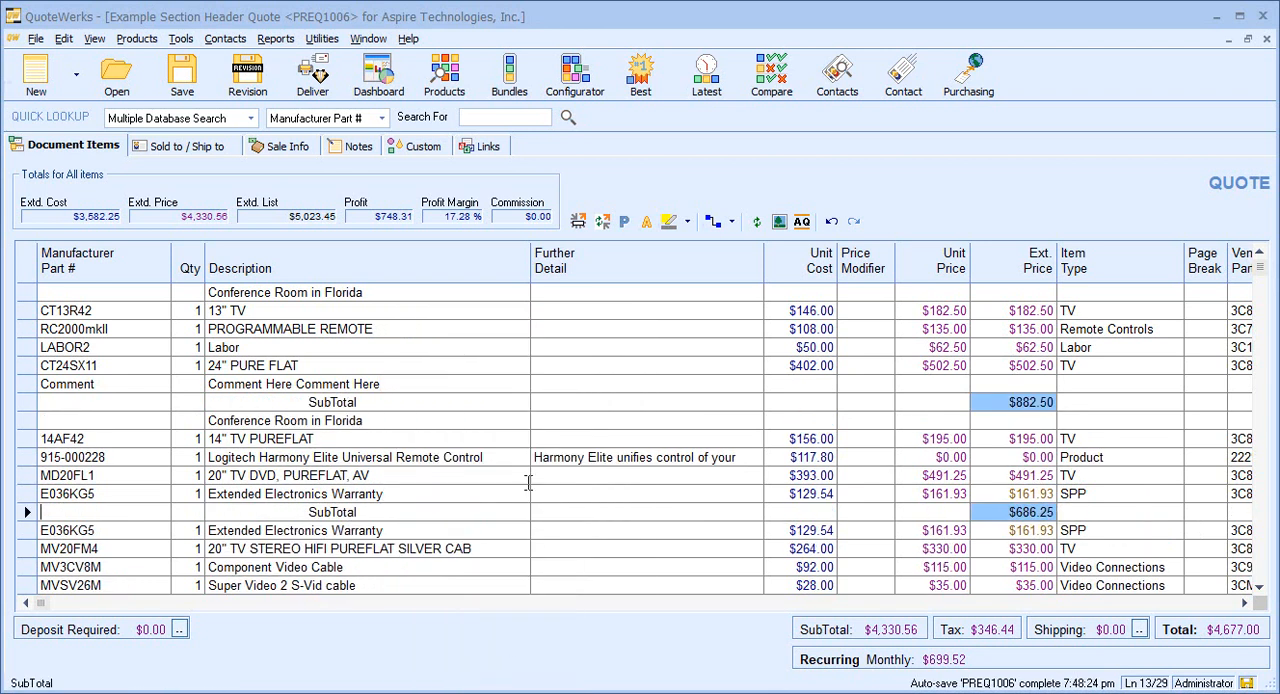
drag(358, 511, 302, 510)
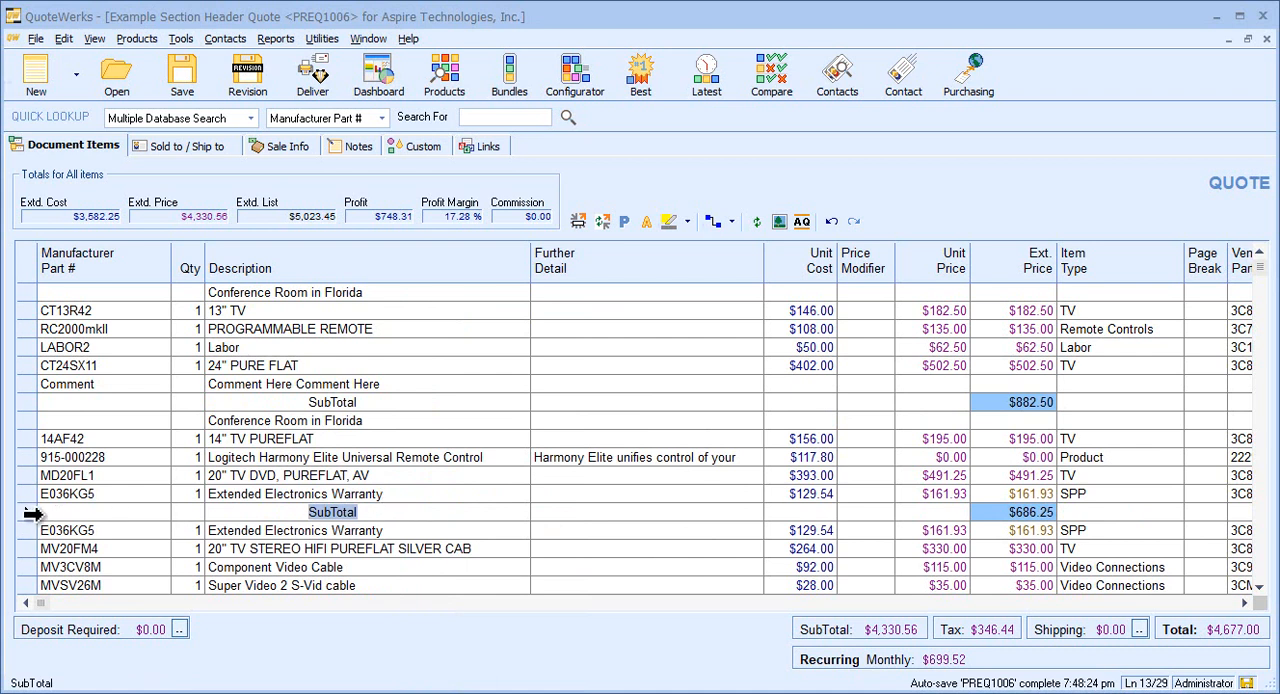
Delete both "Conference Room in Florida" heading lines and both SubTotal lines from the quote.
click(28, 512)
ctrl+click(30, 420)
ctrl+click(30, 402)
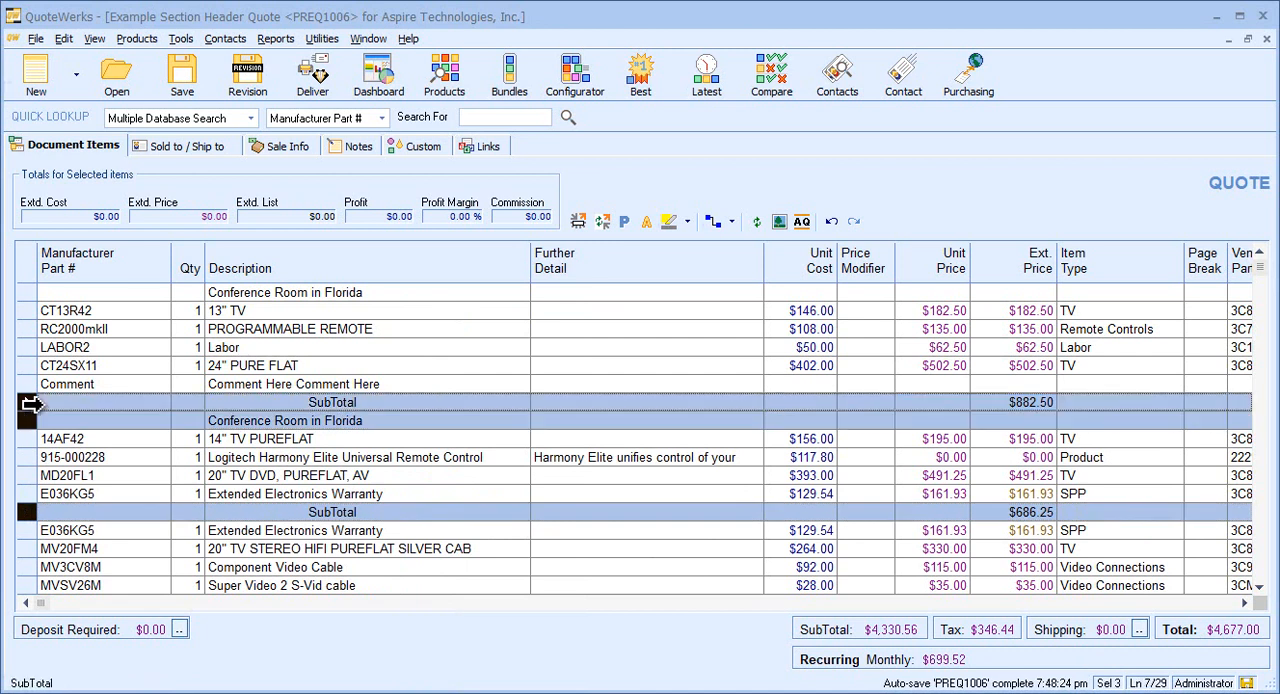
ctrl+click(26, 292)
right_click(26, 292)
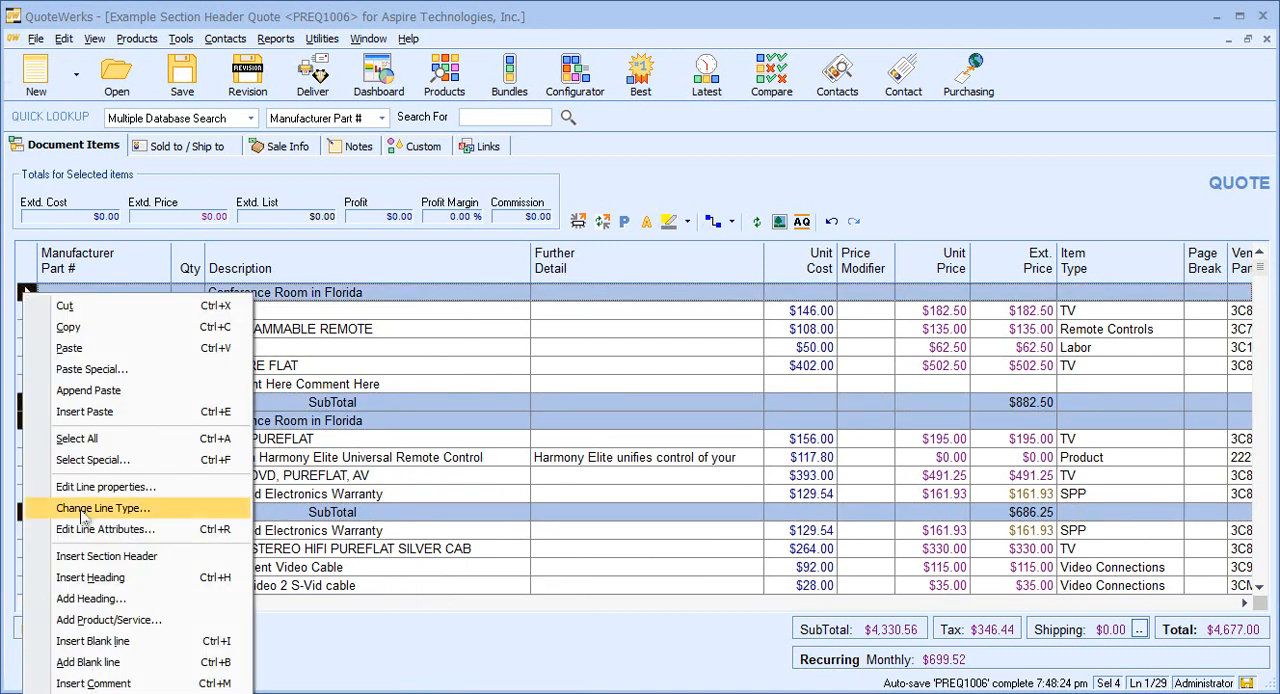
key(Escape)
key(Delete)
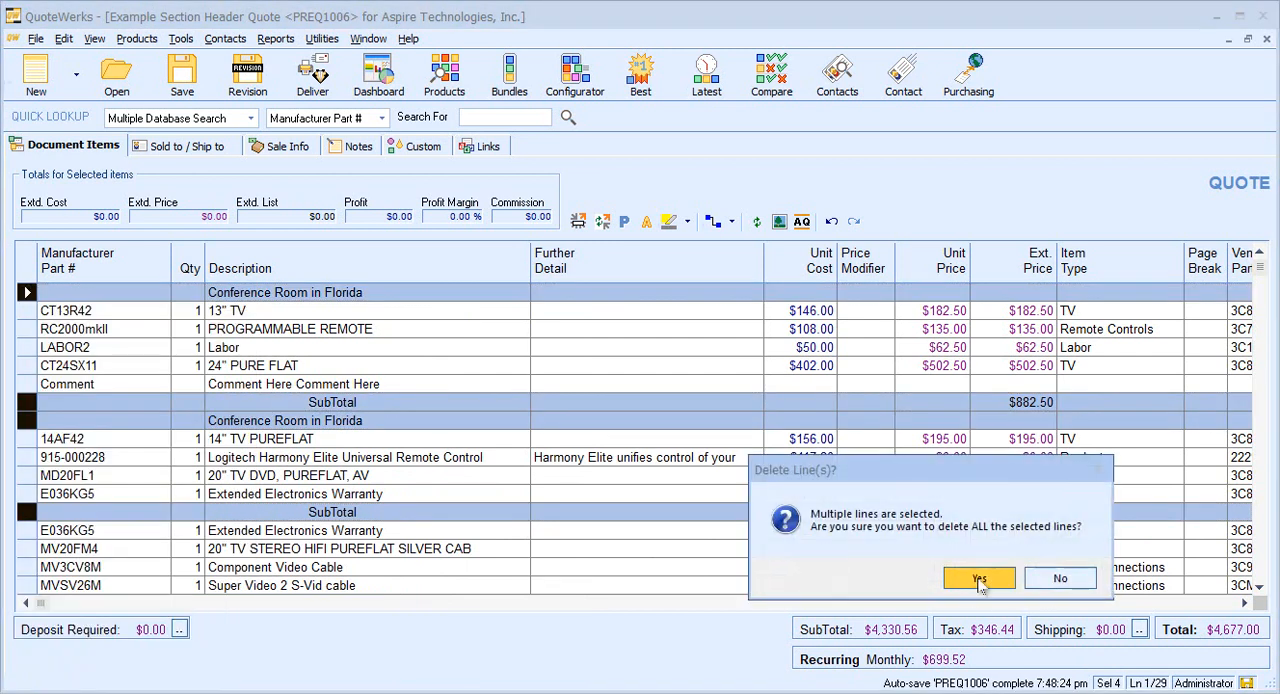
click(1058, 578)
Insert a section header named "Conference Room in Florida" above the 13" TV item.
click(376, 292)
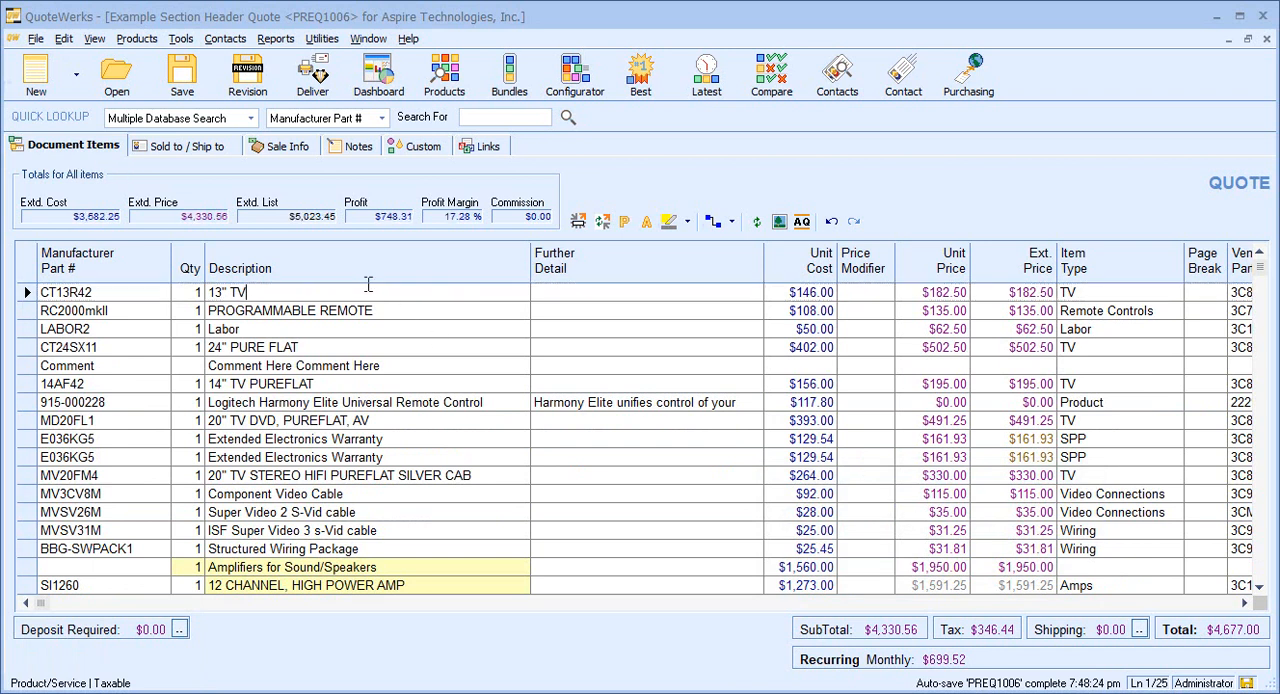
right_click(377, 293)
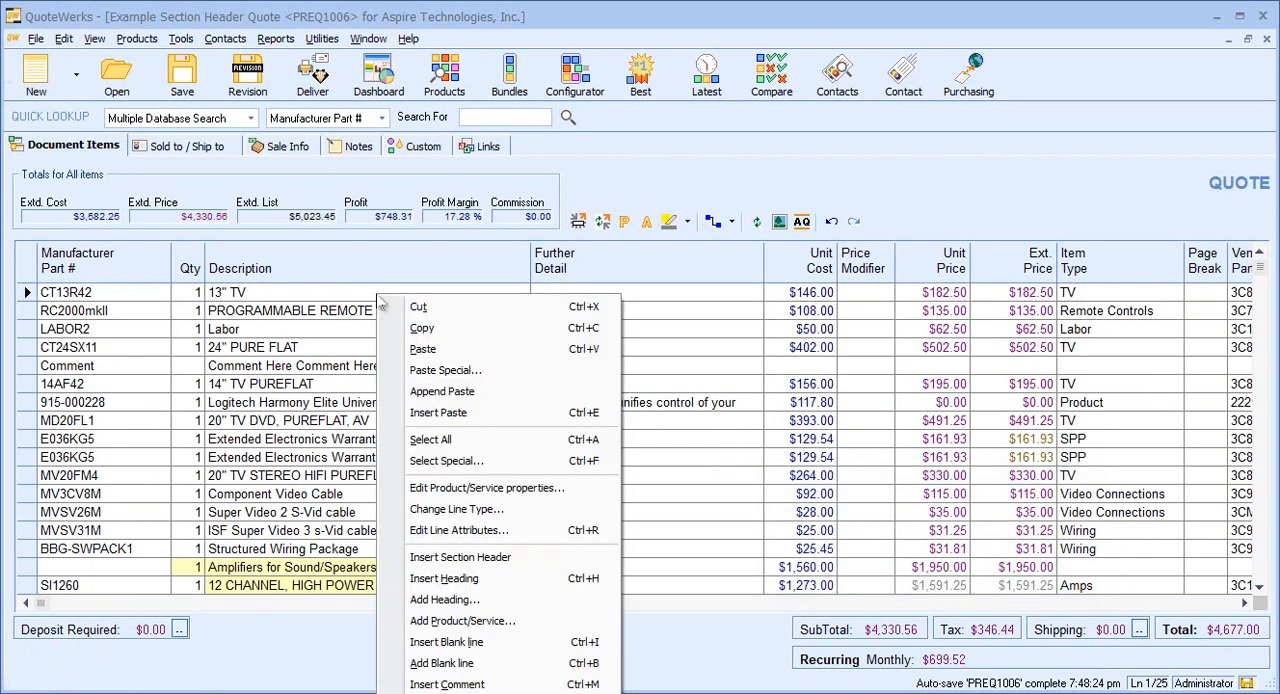
click(447, 563)
text(Conference Room in Florida)
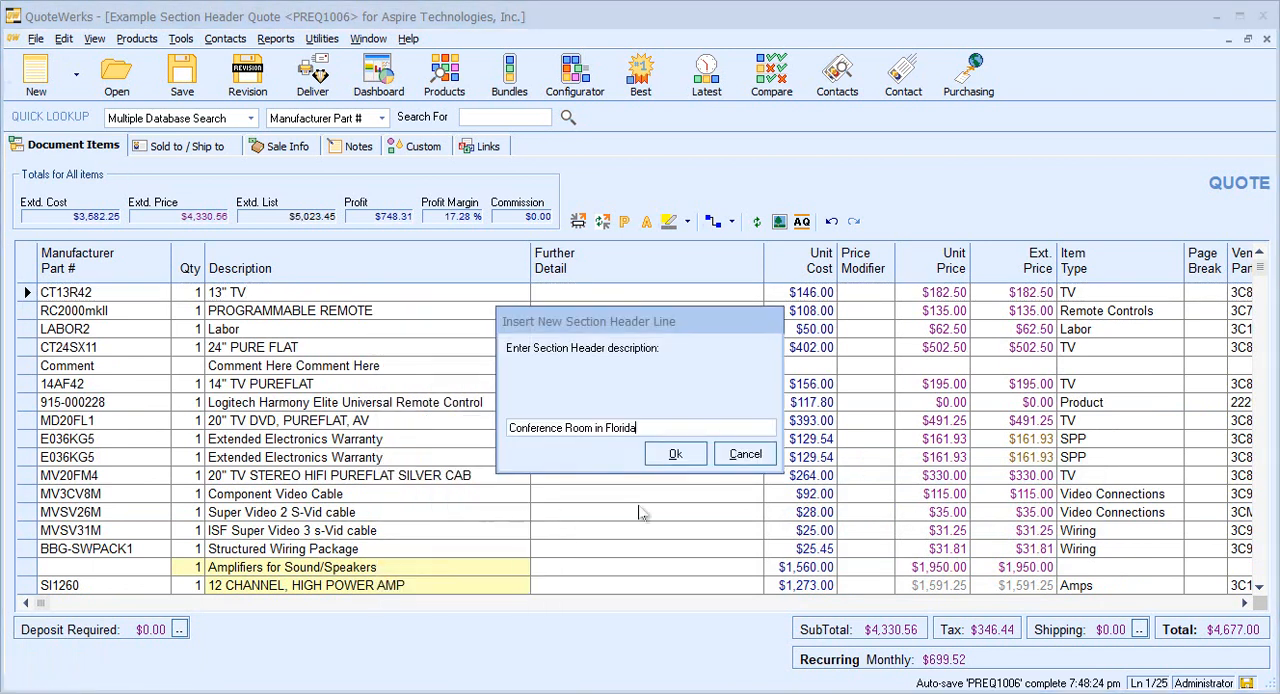
click(672, 455)
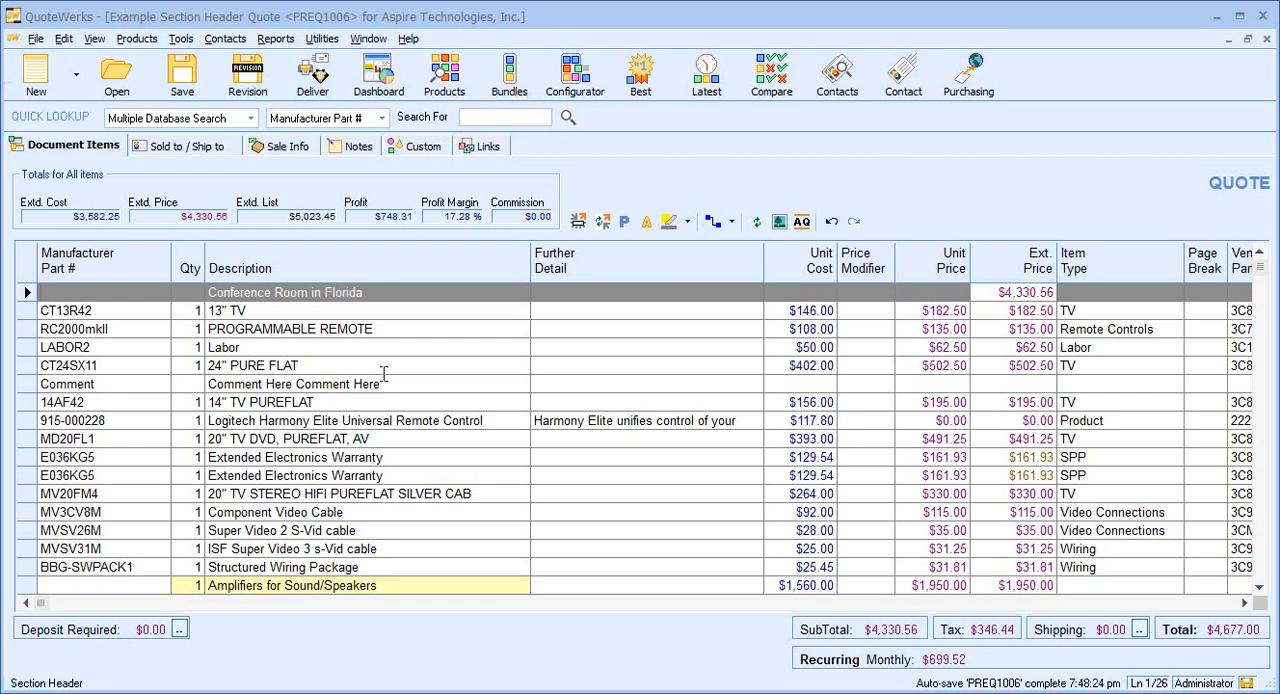
Insert a section header named "Conference Room in Florida2" above the 14" TV PUREFLAT item.
click(321, 400)
right_click(331, 402)
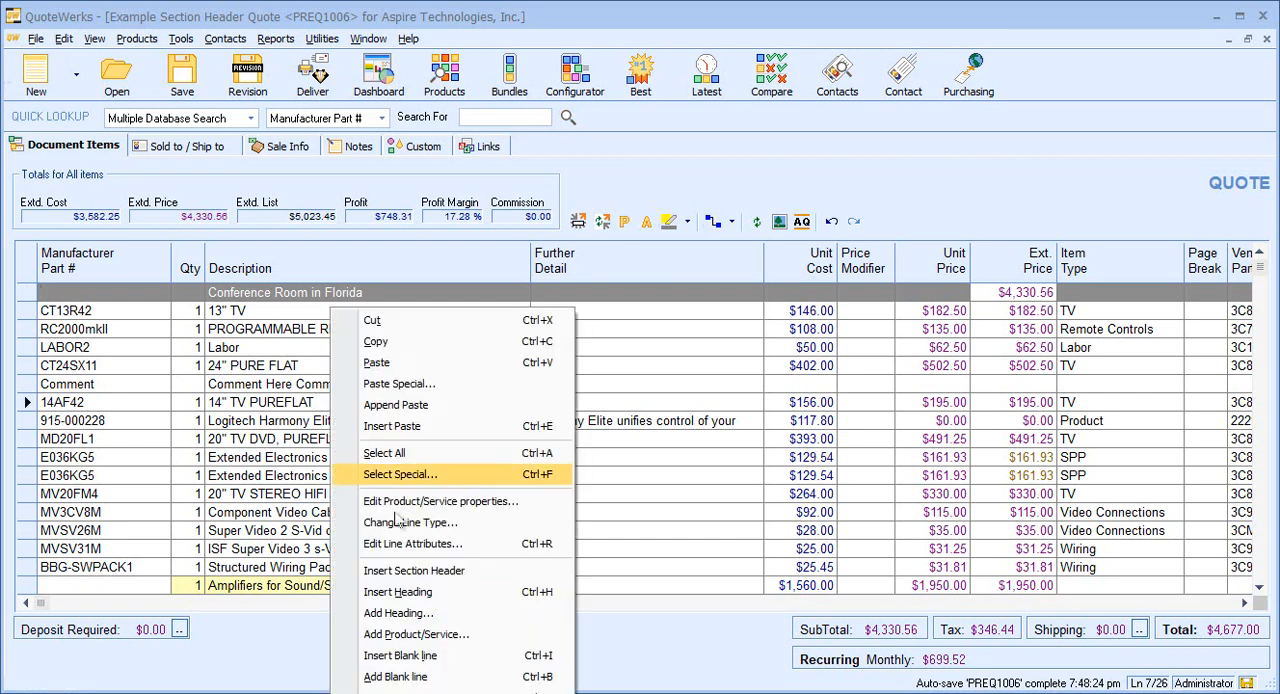
click(415, 570)
text(2)
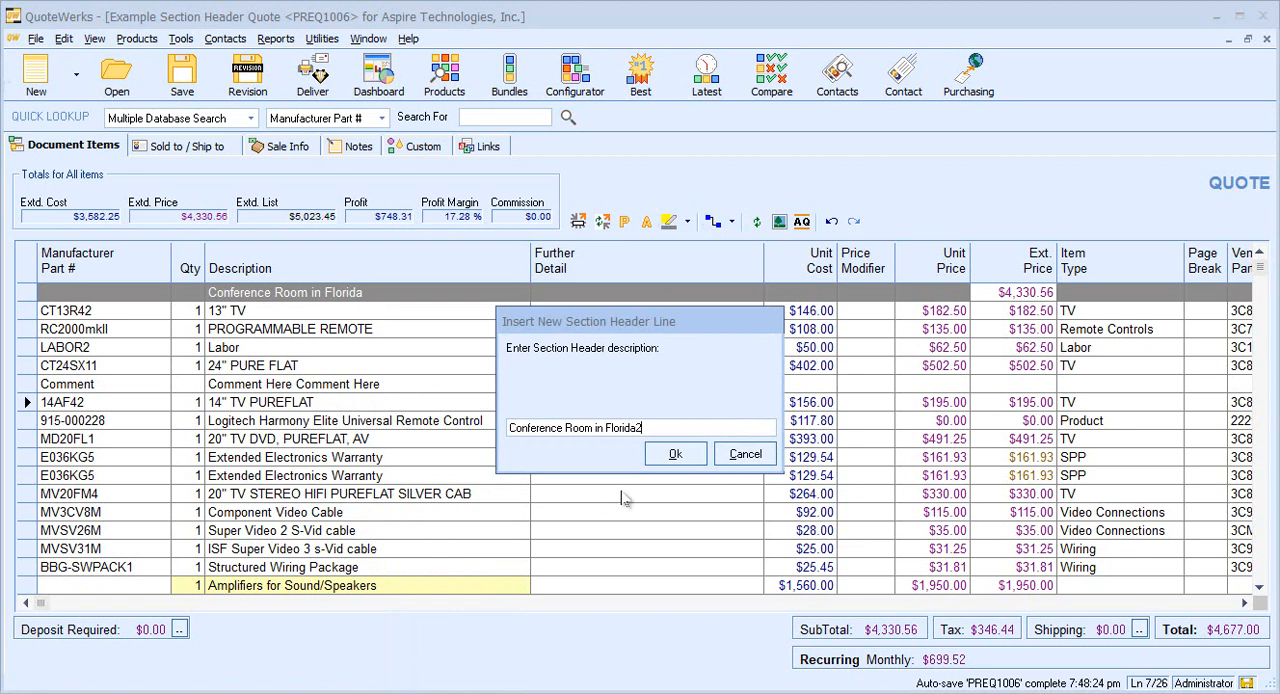
click(673, 455)
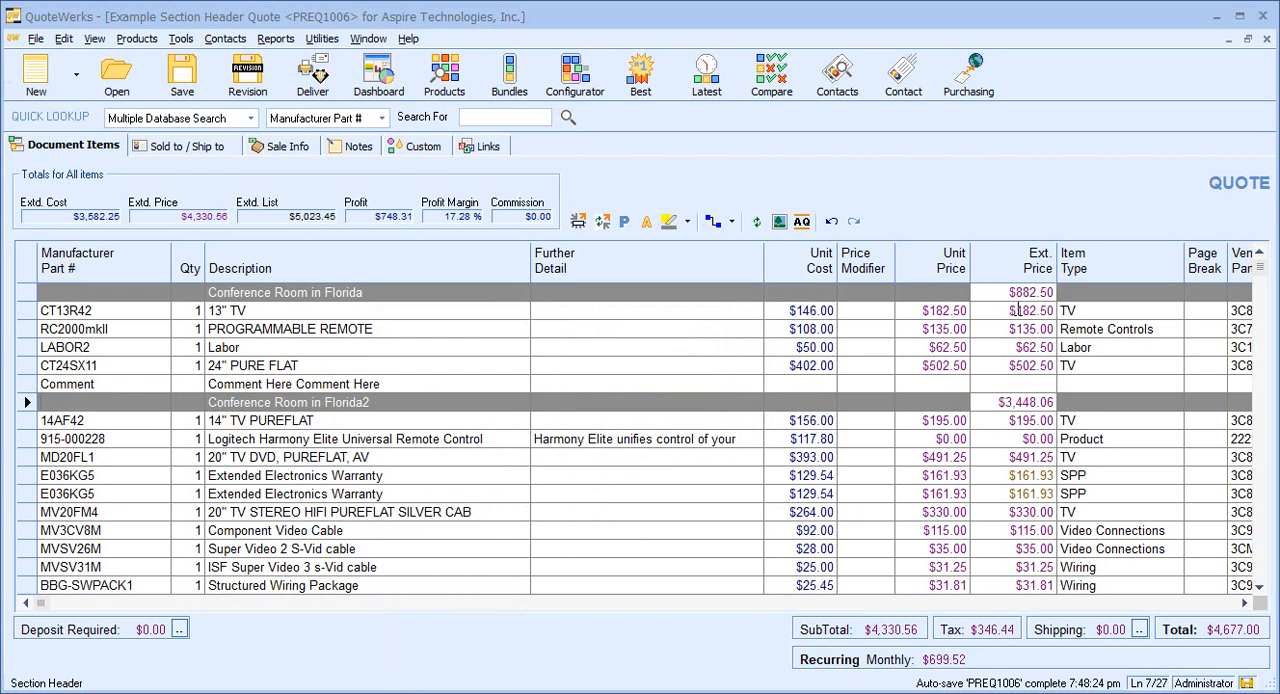
Insert a section header named "Conference Room in Florida3" above the 20" TV STEREO HIFI PUREFLAT SILVER CAB item.
right_click(462, 510)
click(537, 572)
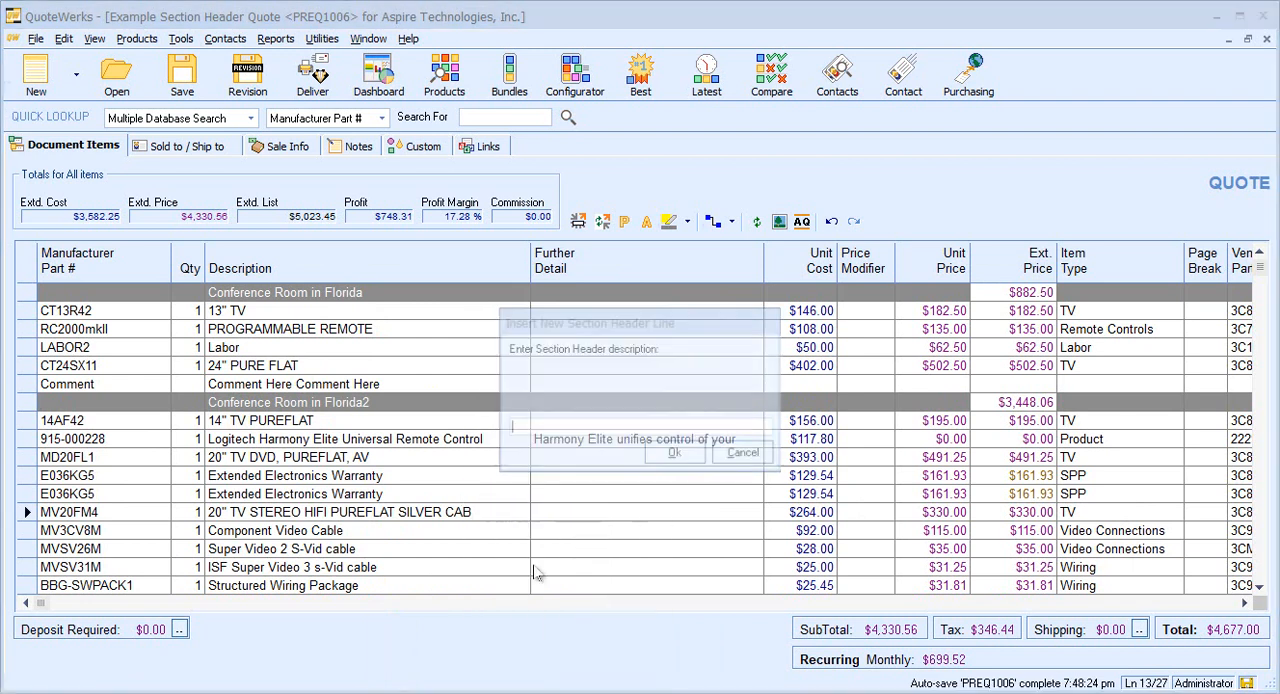
text(Conference Room in Florida)
click(671, 456)
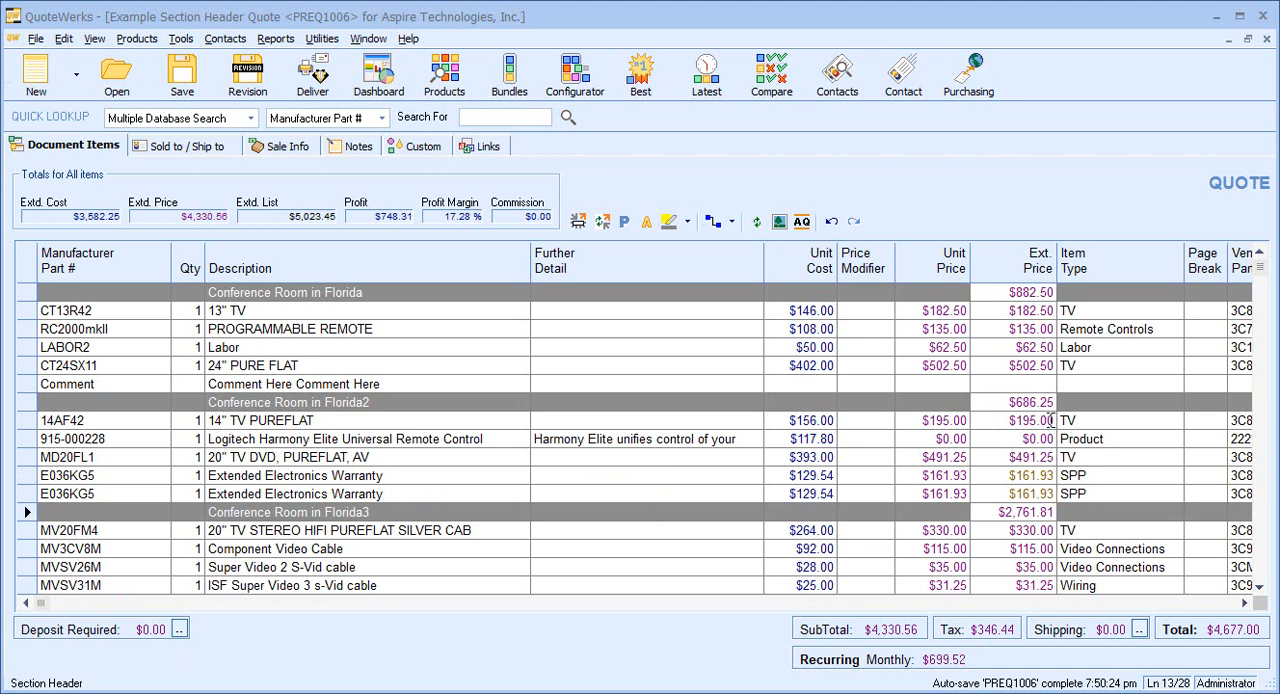
Insert a section header named "Group of Items" above the Amplifiers for Sound/Speakers group header.
scroll(970, 427, down, 2)
scroll(970, 427, down, 1)
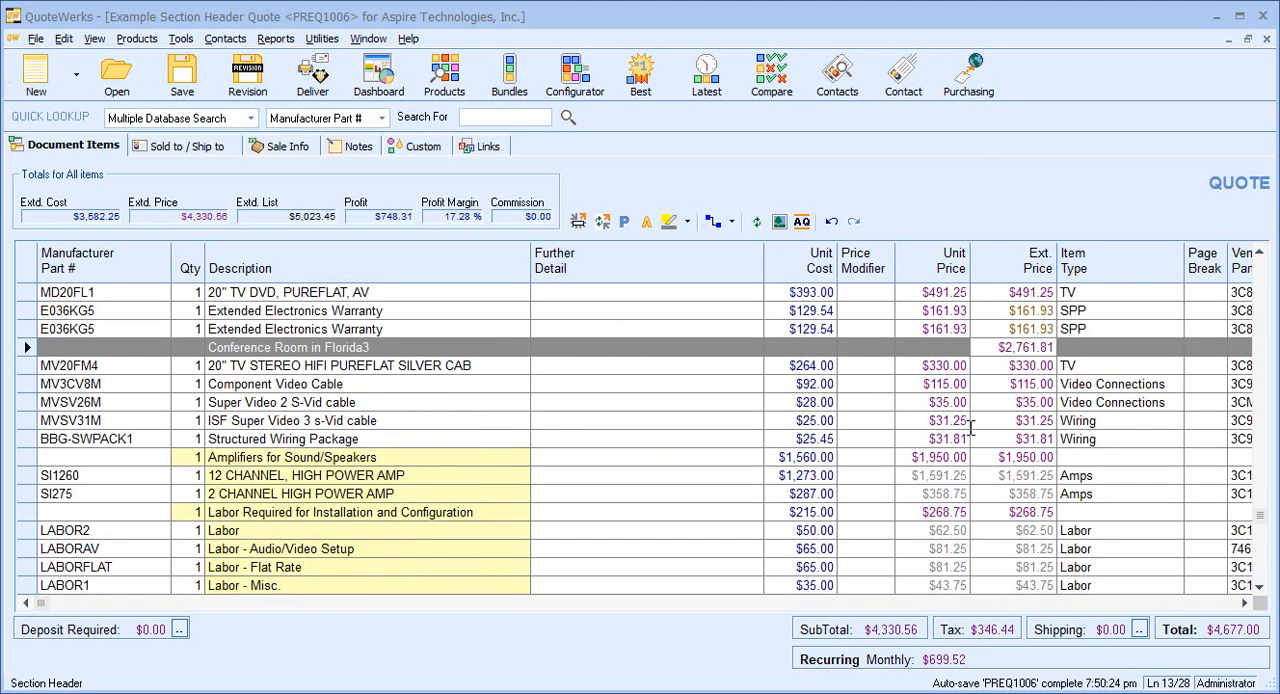
click(27, 457)
click(27, 509)
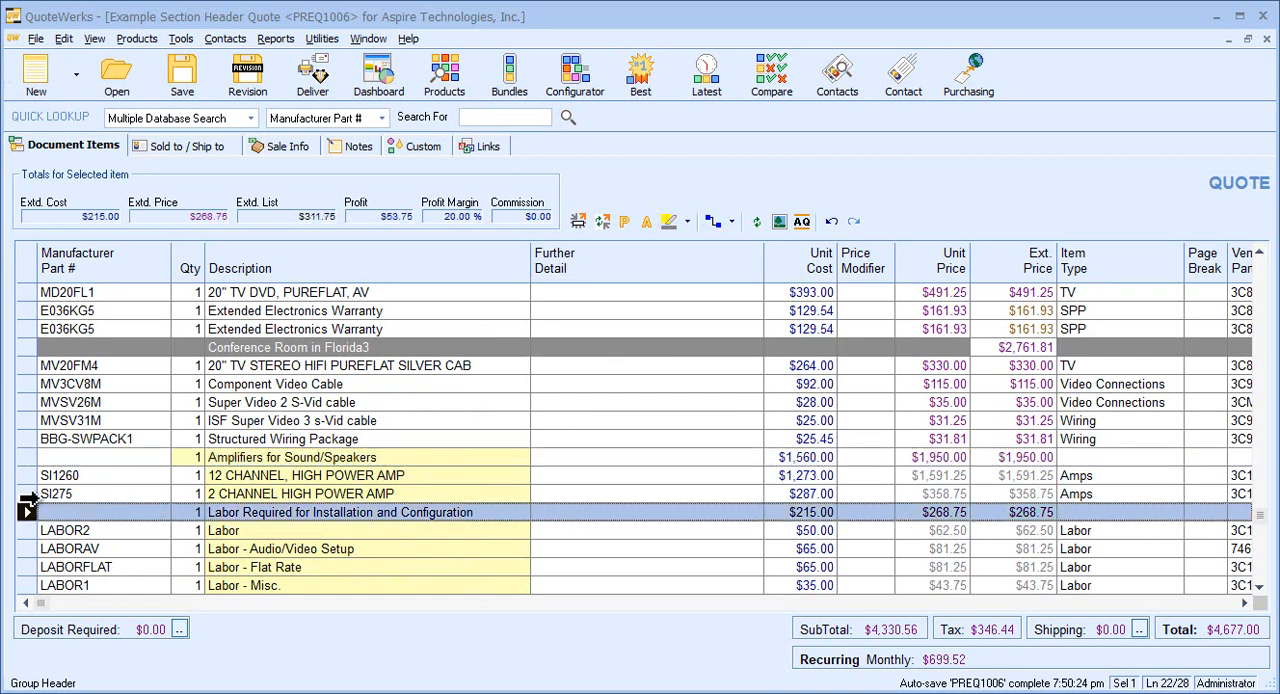
click(27, 457)
click(27, 509)
click(406, 449)
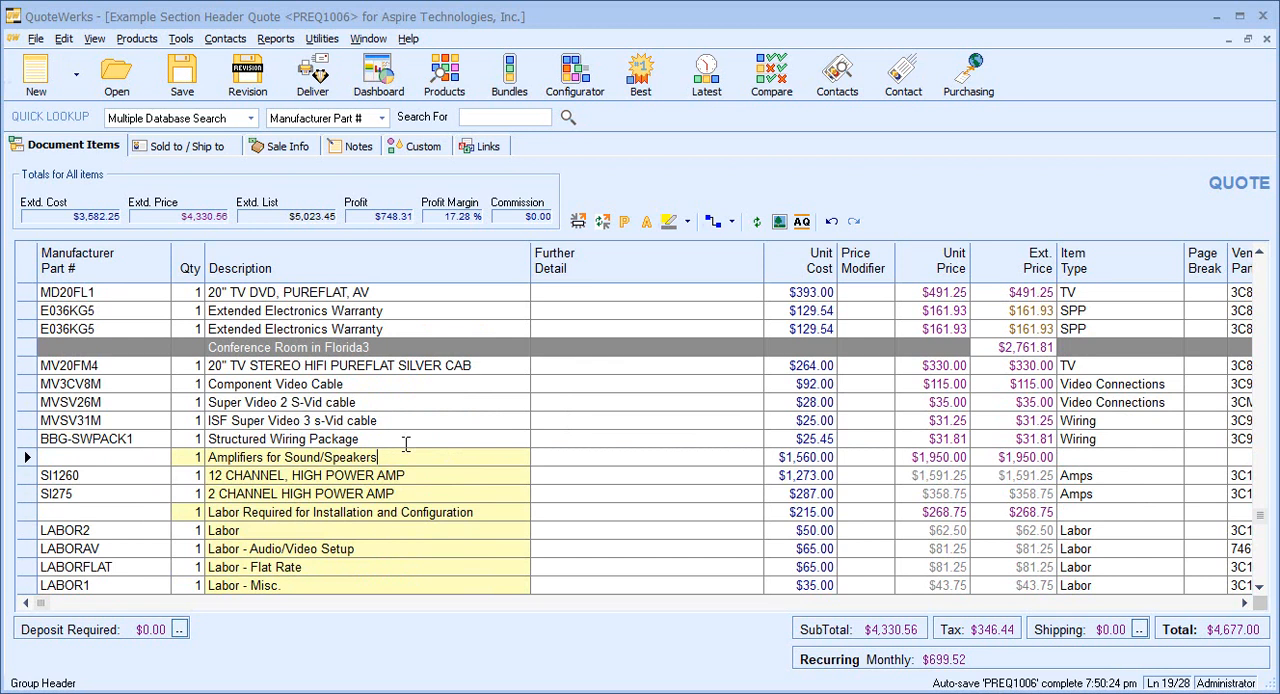
right_click(406, 444)
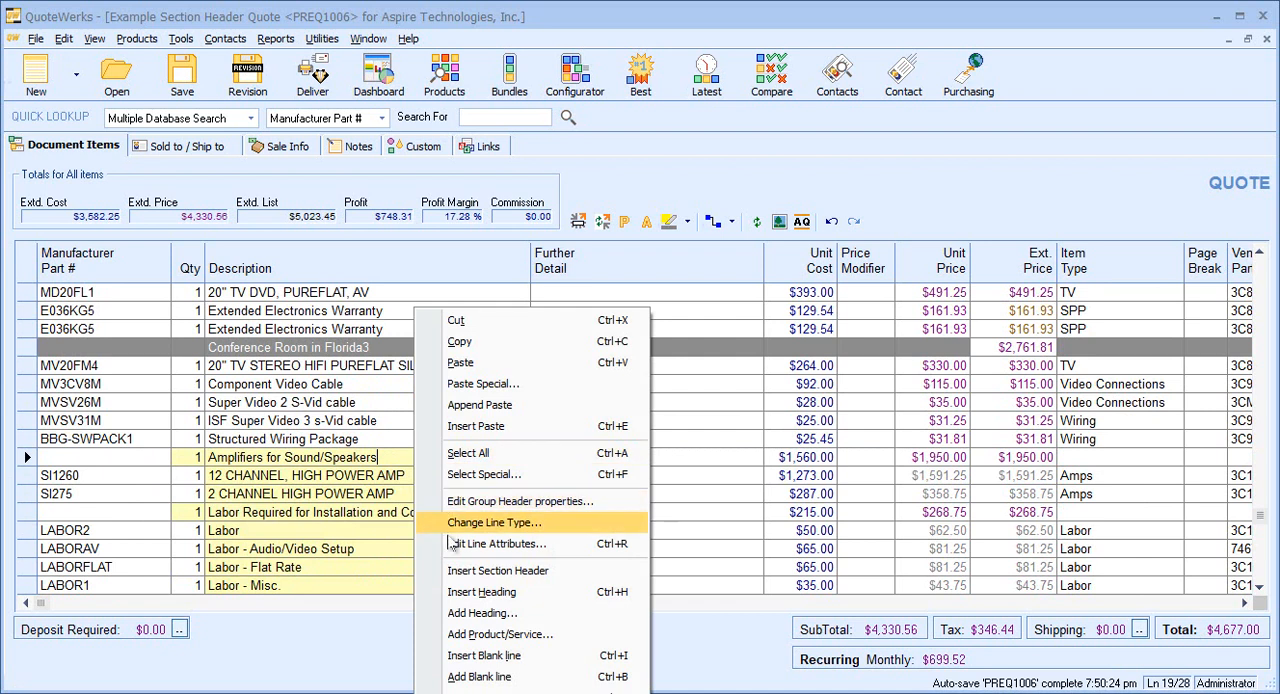
click(463, 572)
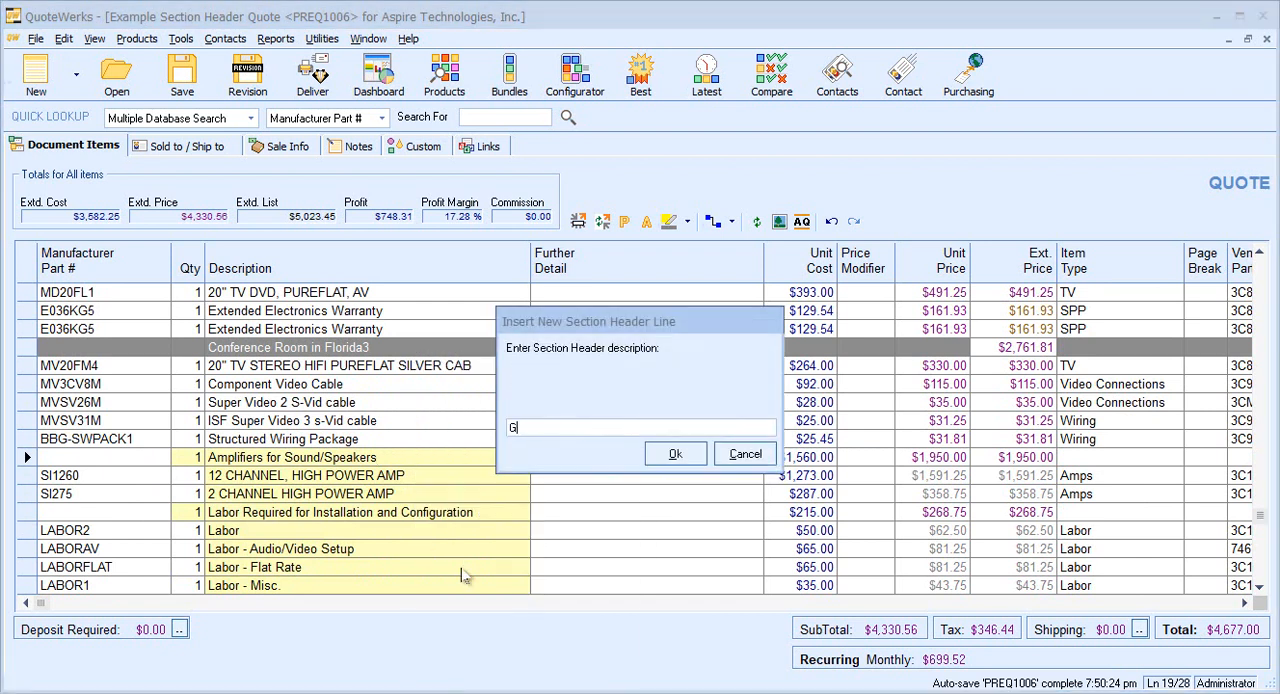
text(Group of Items)
key(Return)
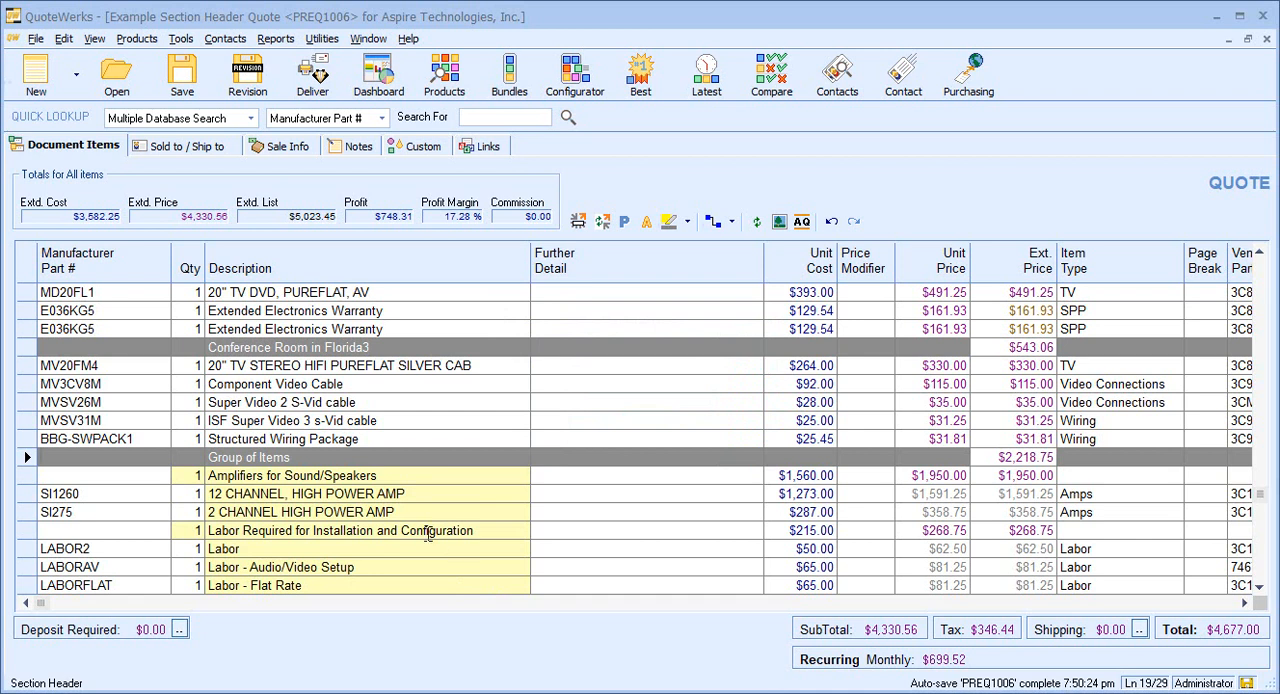
click(287, 457)
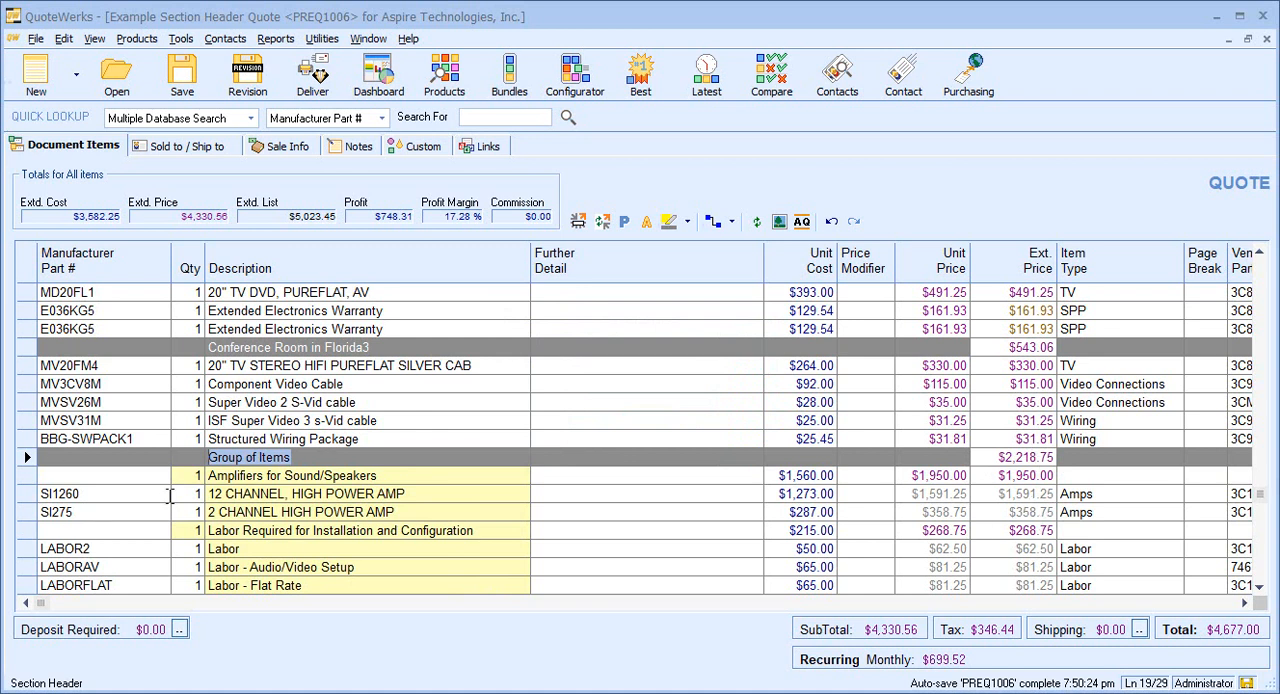
click(269, 527)
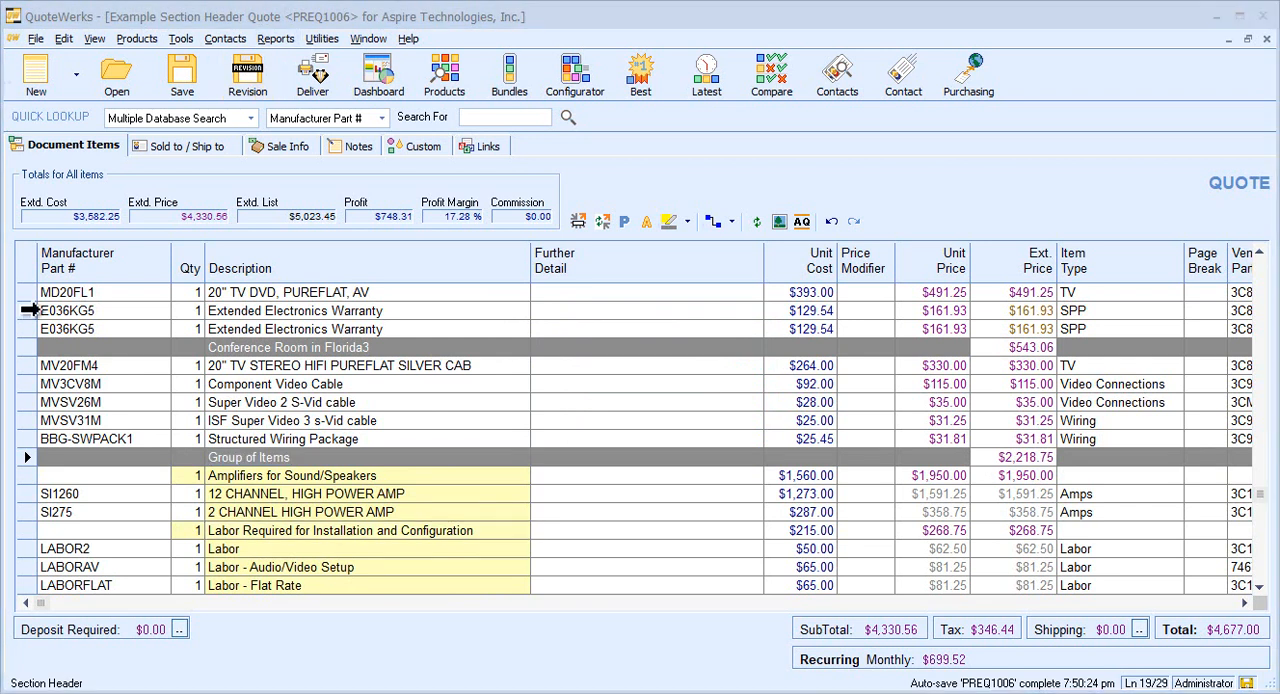
Select the Extended Electronics Warranty lines above Conference Room in Florida3 and at the end of the quote.
drag(22, 310, 42, 376)
ctrl+click(24, 567)
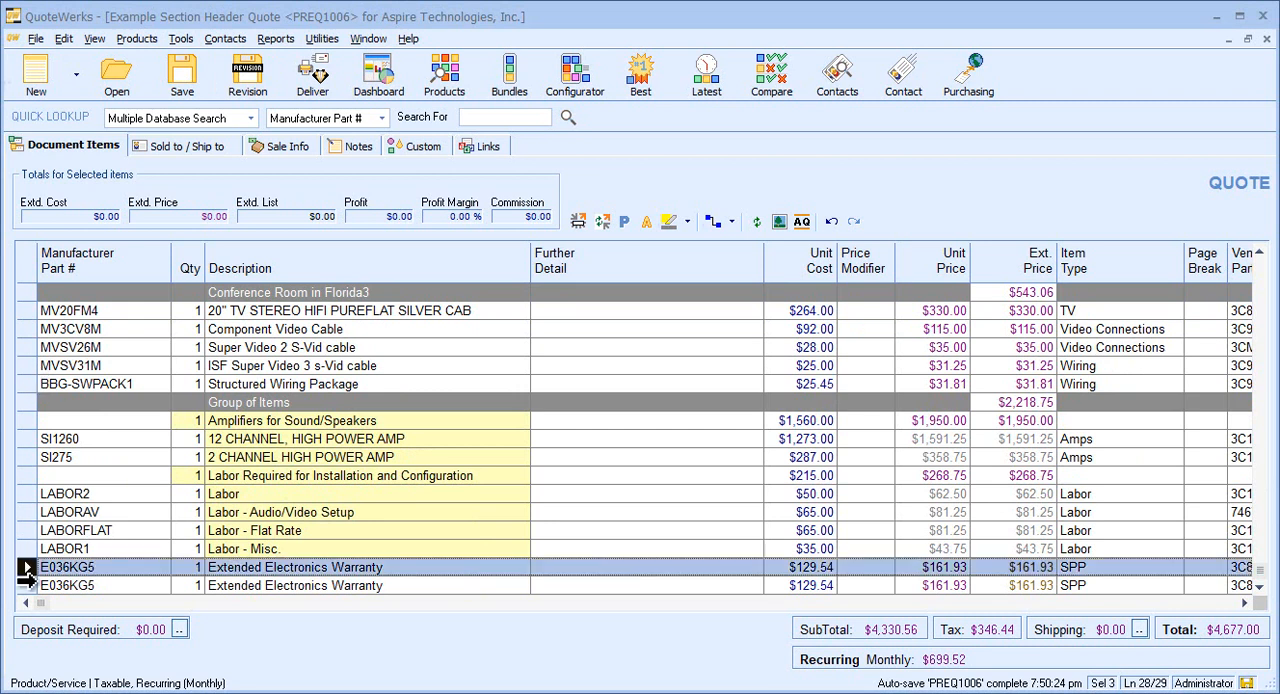
ctrl+click(27, 583)
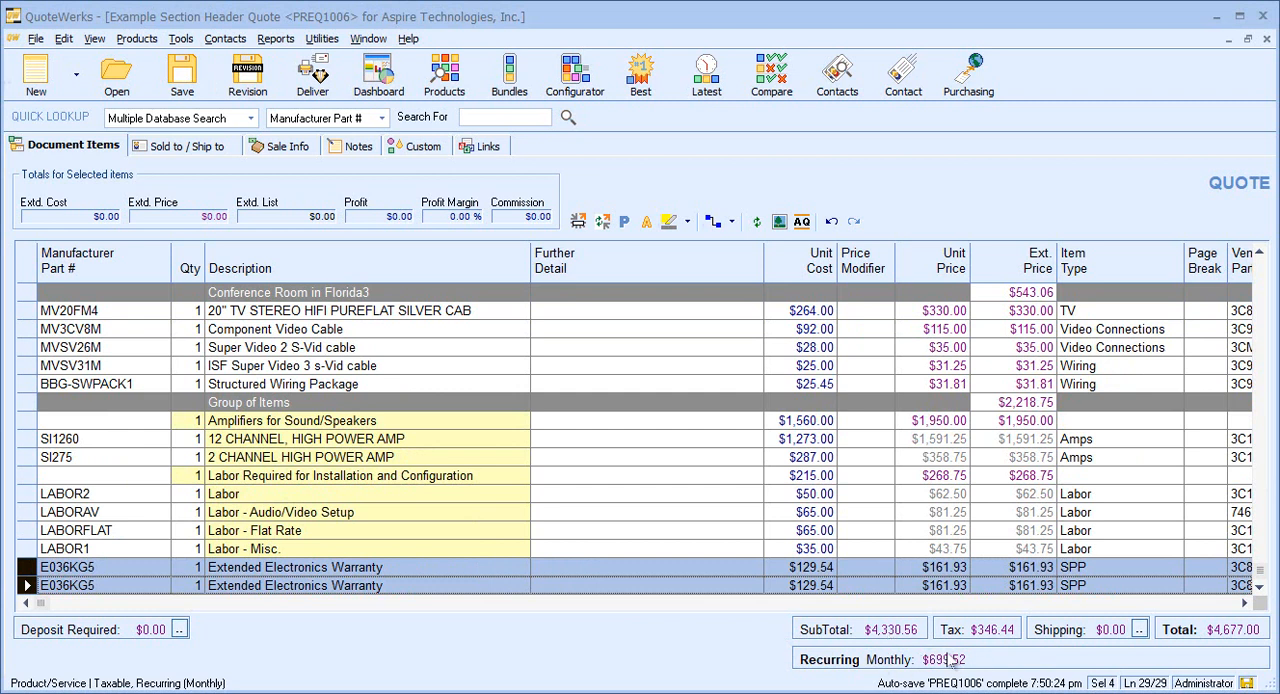
Add a summary line that references the &RecurringRevenueMonthly field of the Group of Items section header.
click(63, 38)
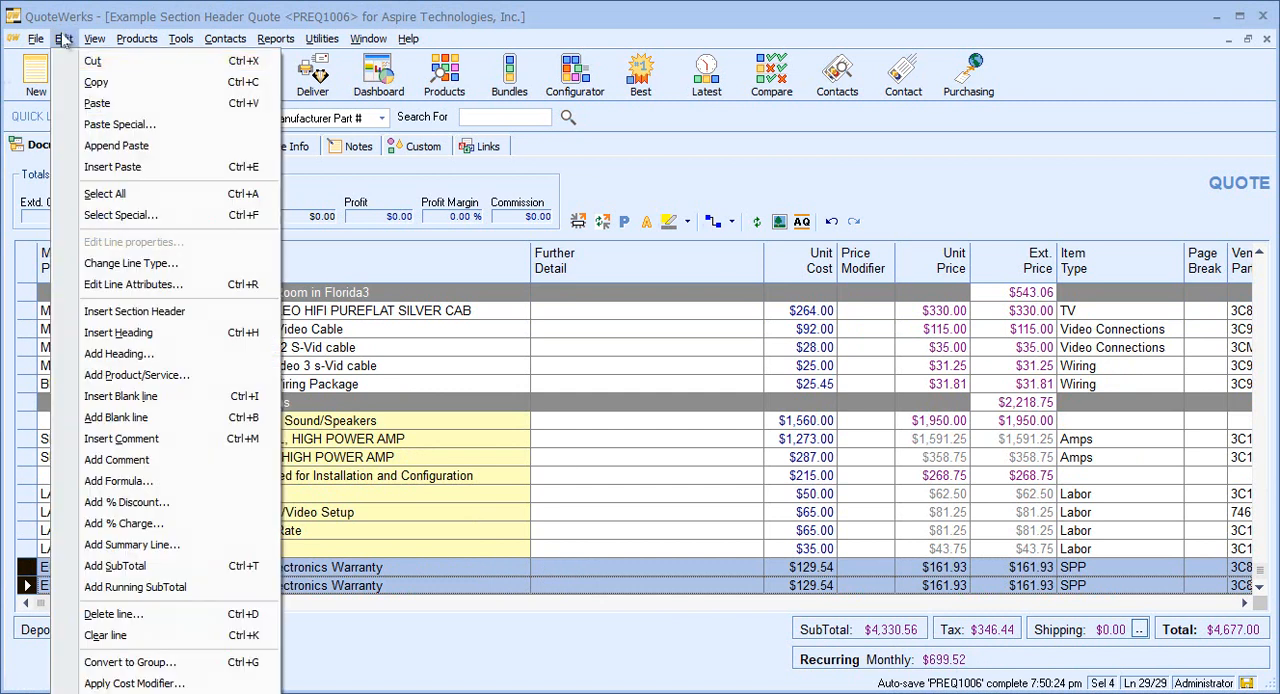
click(166, 549)
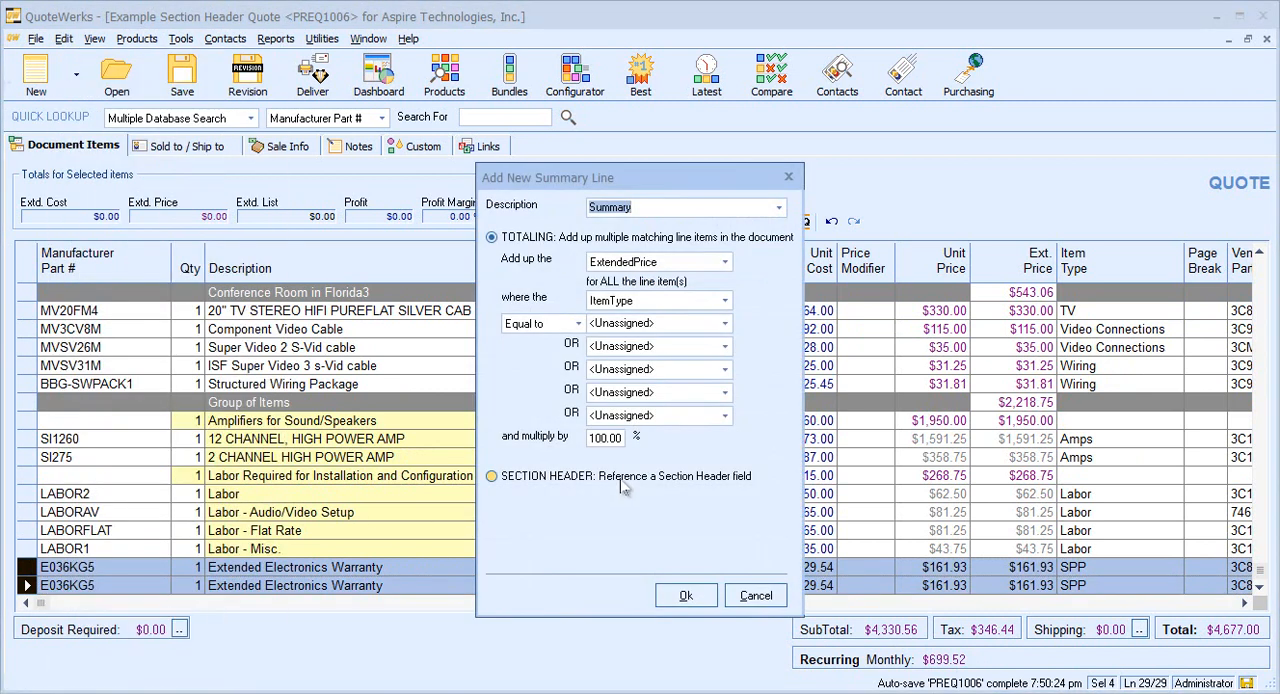
click(624, 478)
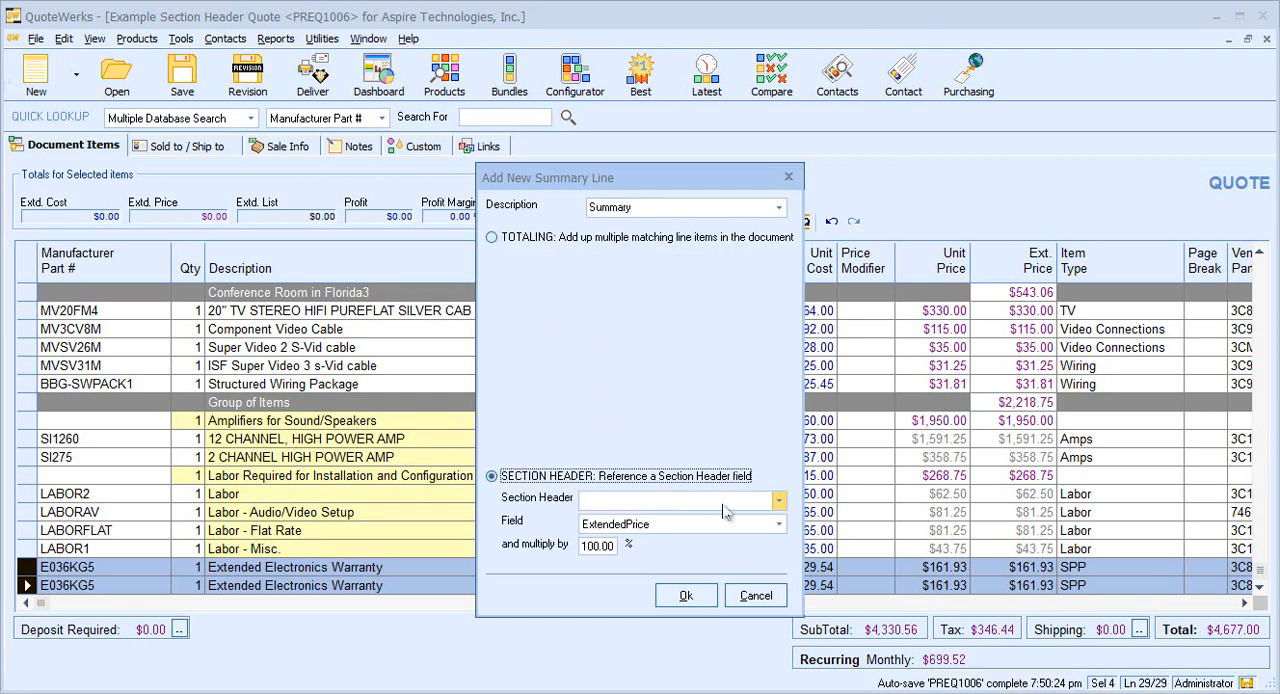
click(781, 504)
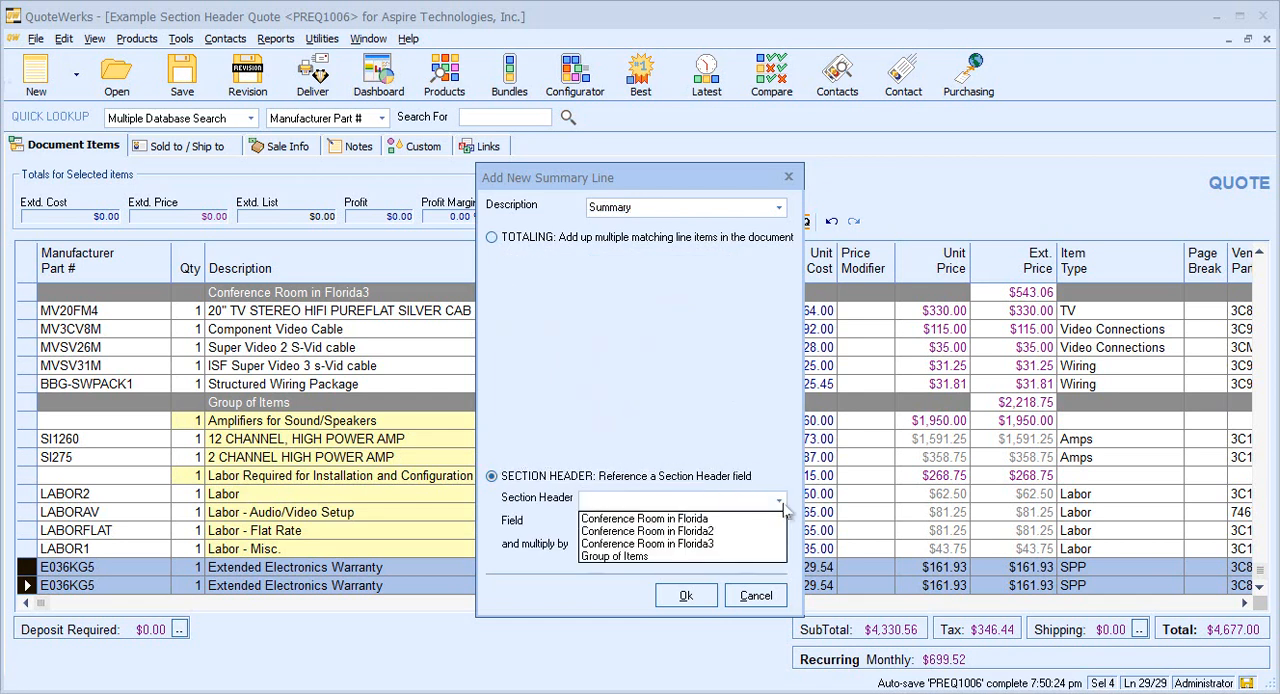
click(728, 556)
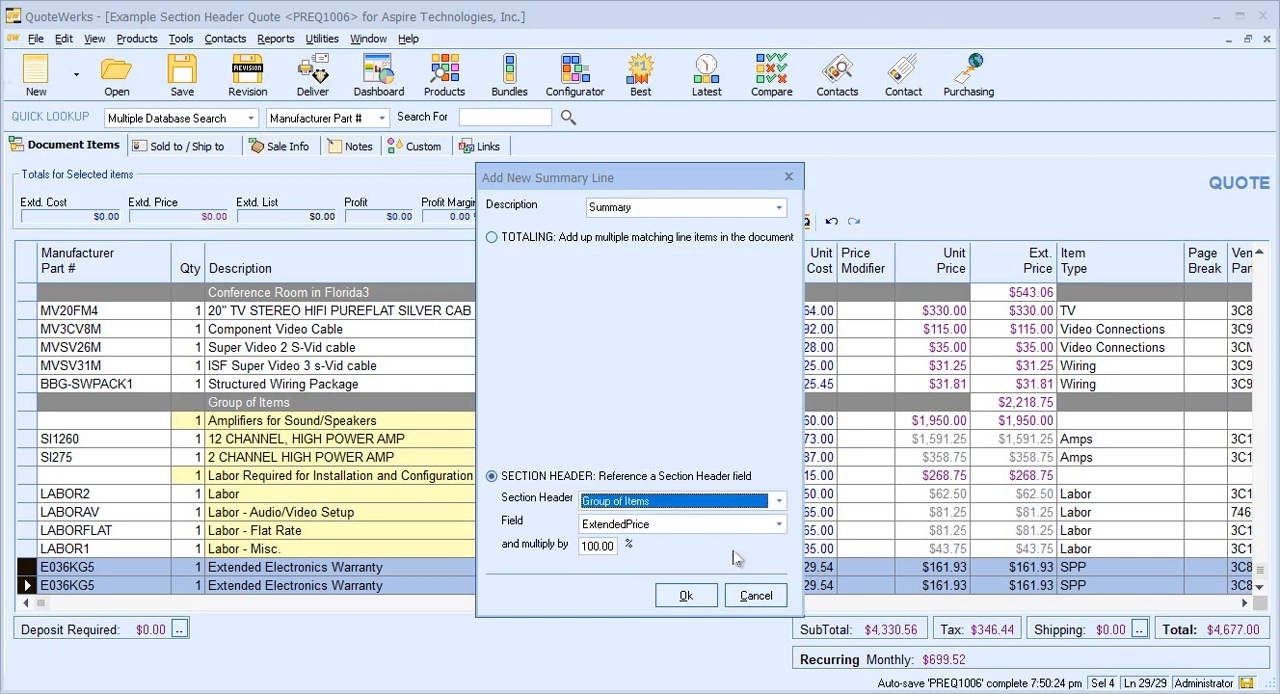
click(778, 524)
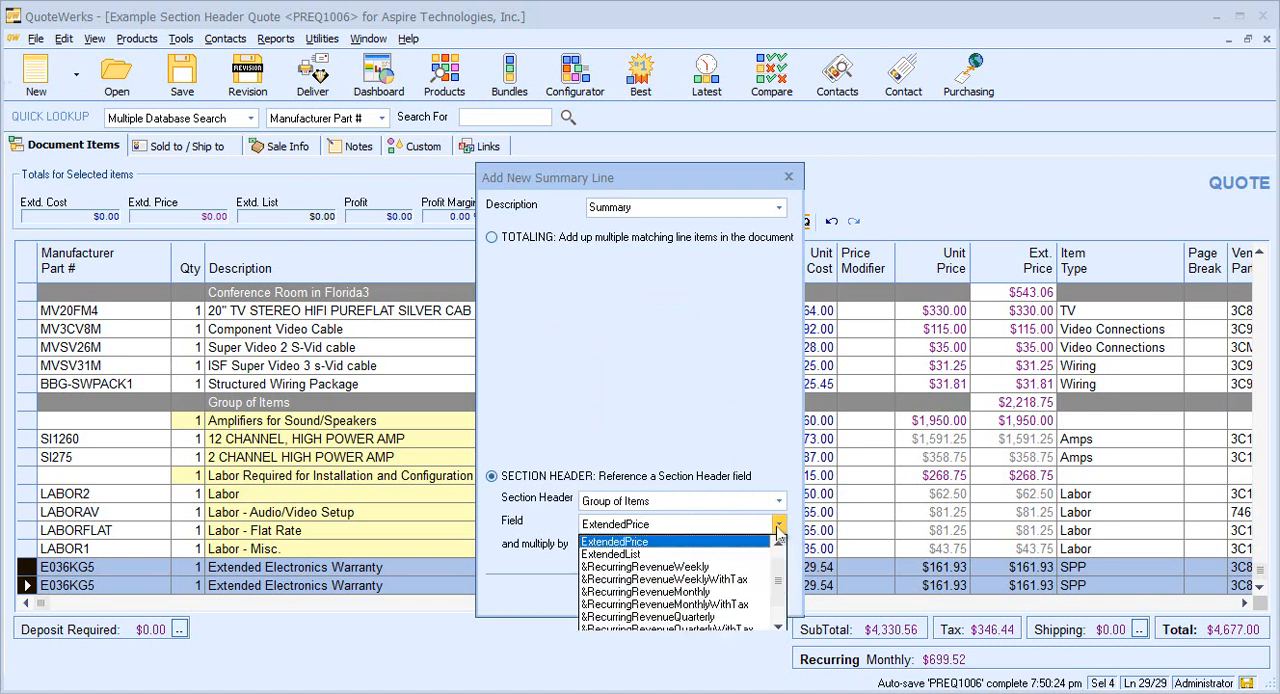
click(706, 592)
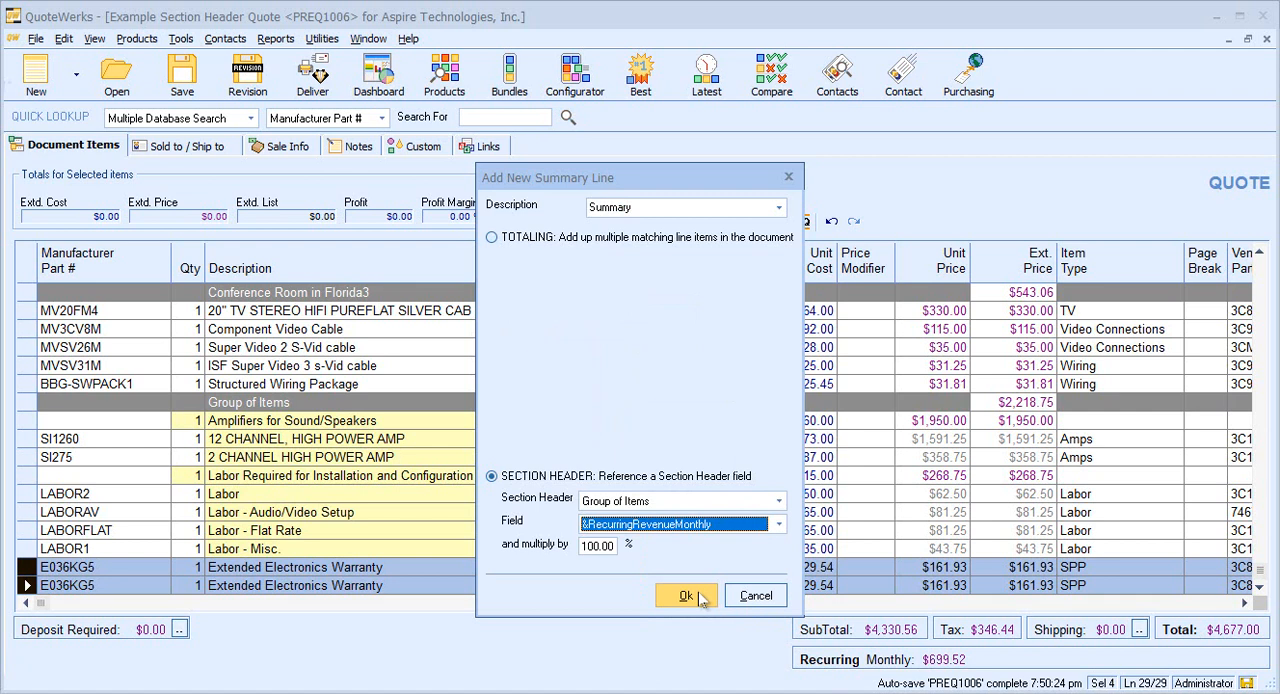
click(686, 596)
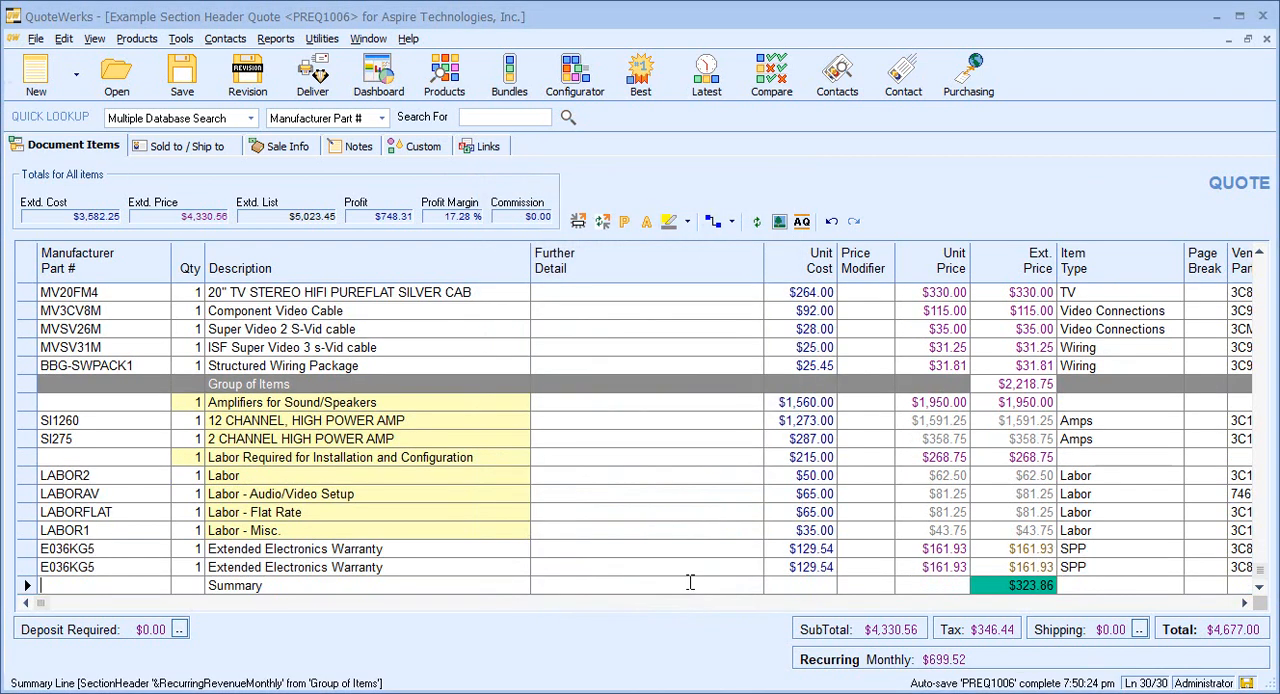
Add another summary line referencing the &RecurringRevenueMonthly field of the Conference Room in Florida2 section header.
click(63, 38)
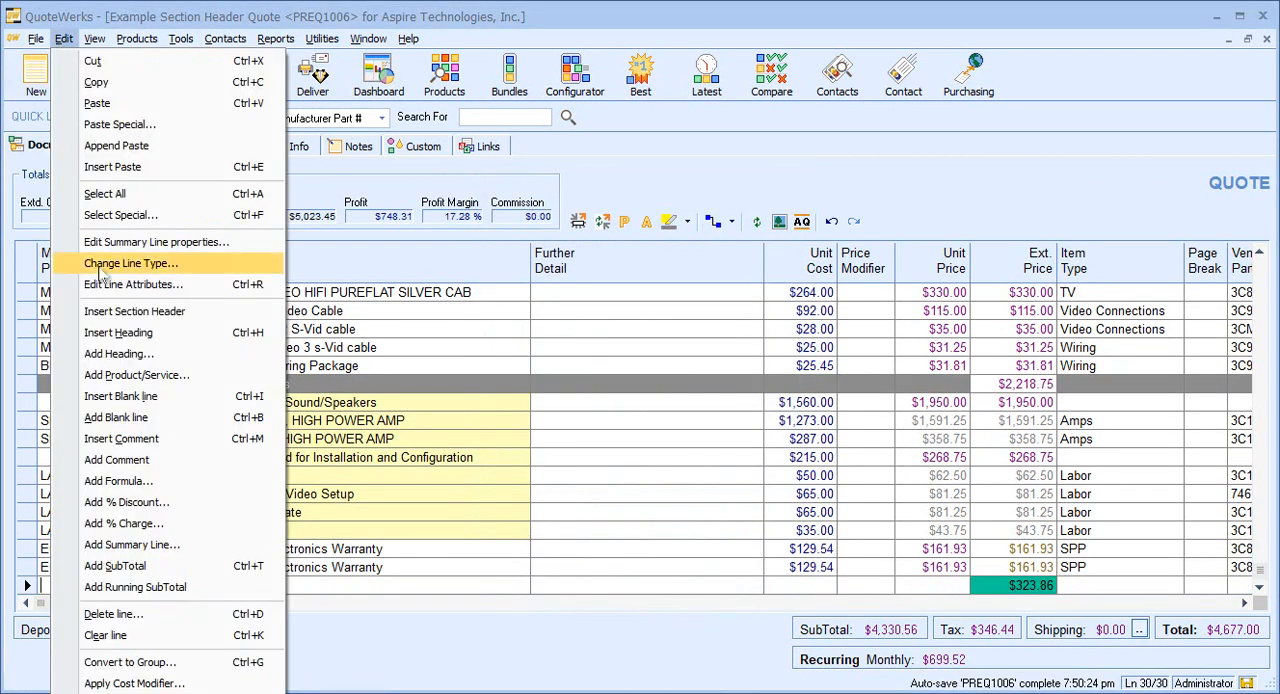
click(173, 548)
click(558, 478)
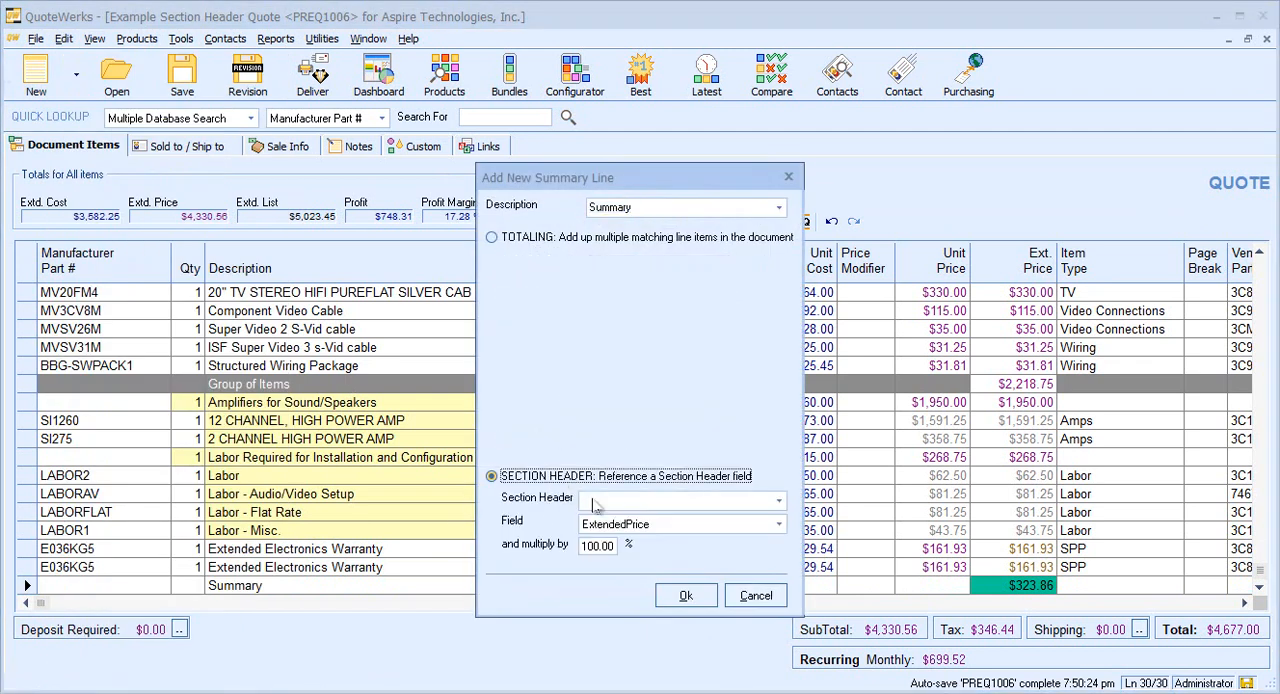
click(776, 500)
click(748, 518)
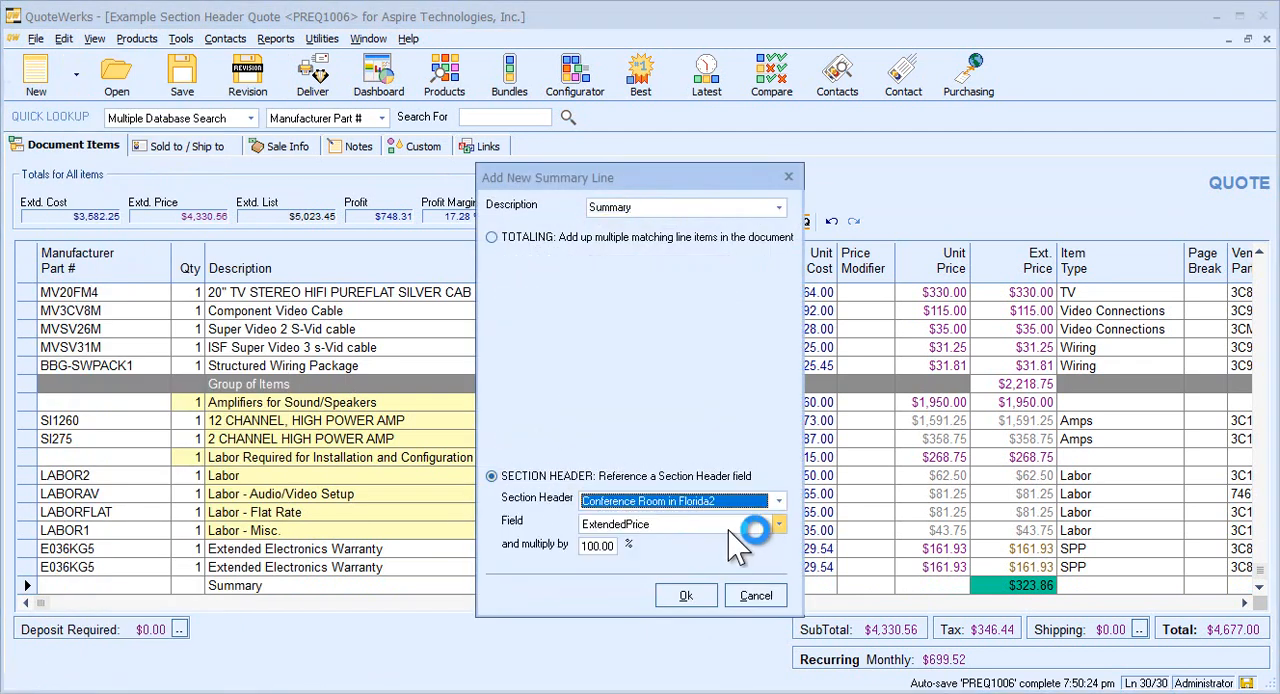
click(778, 524)
click(722, 591)
click(690, 594)
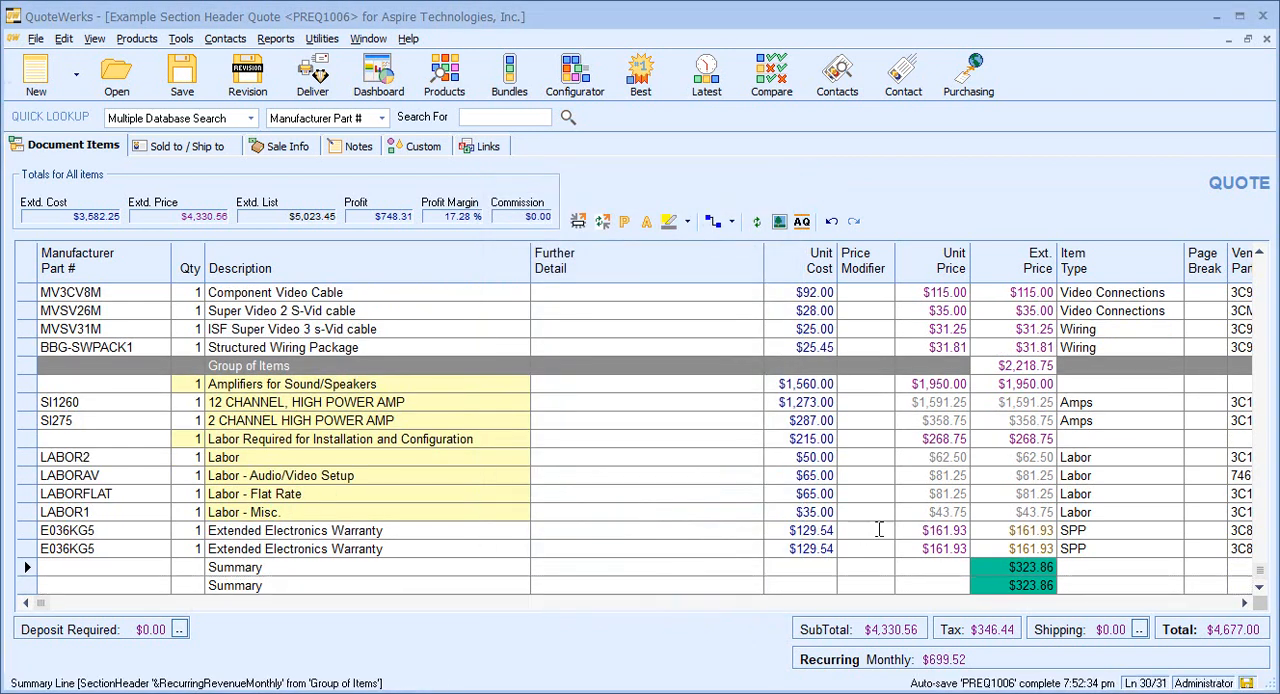
Set the unit price of the first Extended Electronics Warranty line under Group of Items to 190.
click(940, 530)
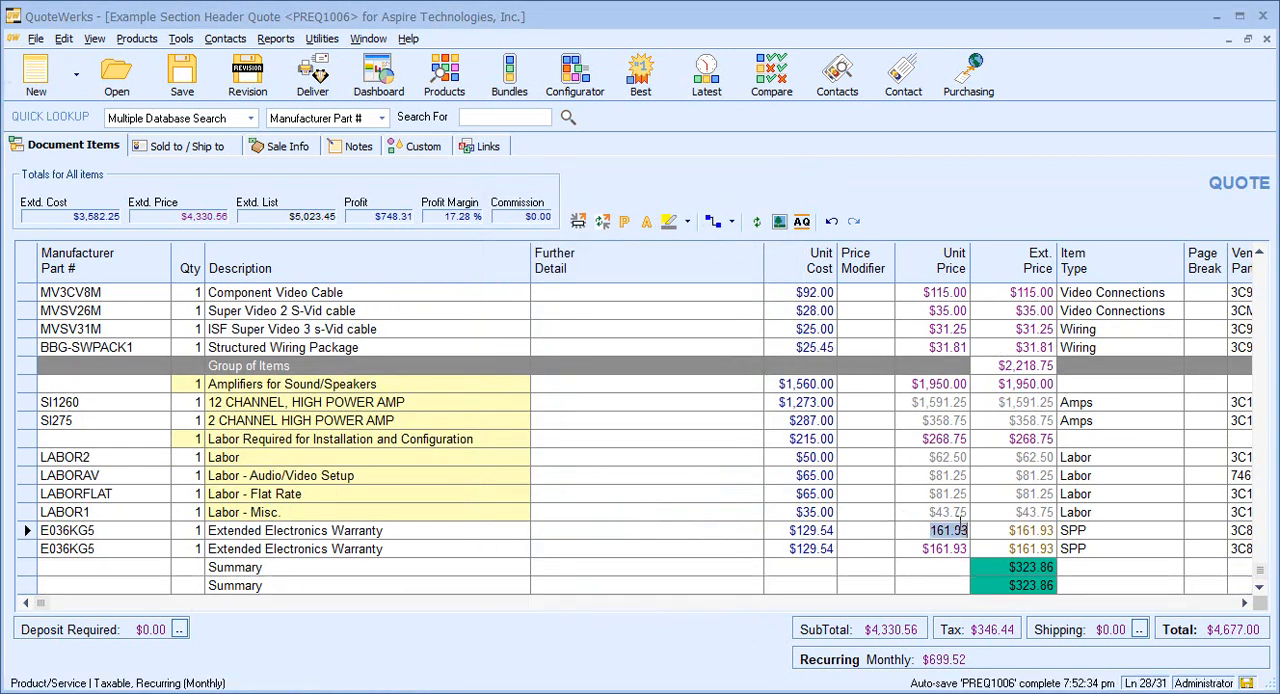
text(199)
click(595, 566)
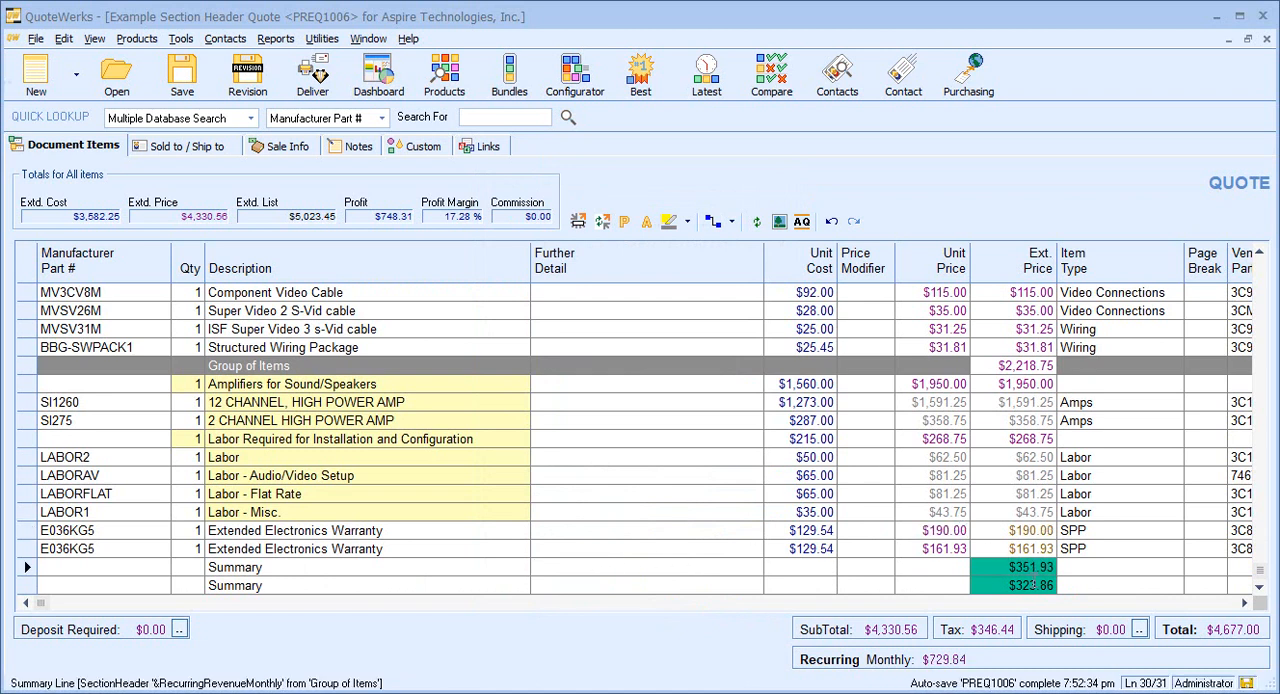
click(1034, 563)
Set the unit price of the Labor item under the Conference Room in Florida section header to 75.
scroll(1108, 394, up, 1)
click(1262, 272)
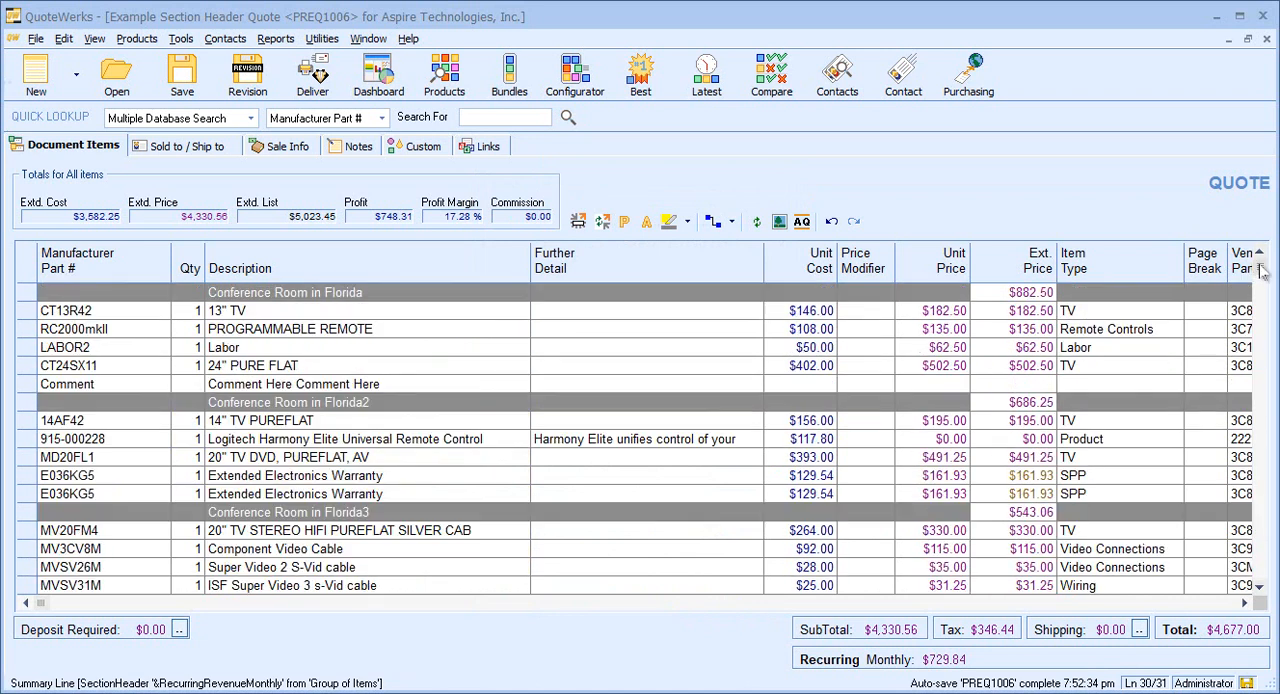
click(950, 347)
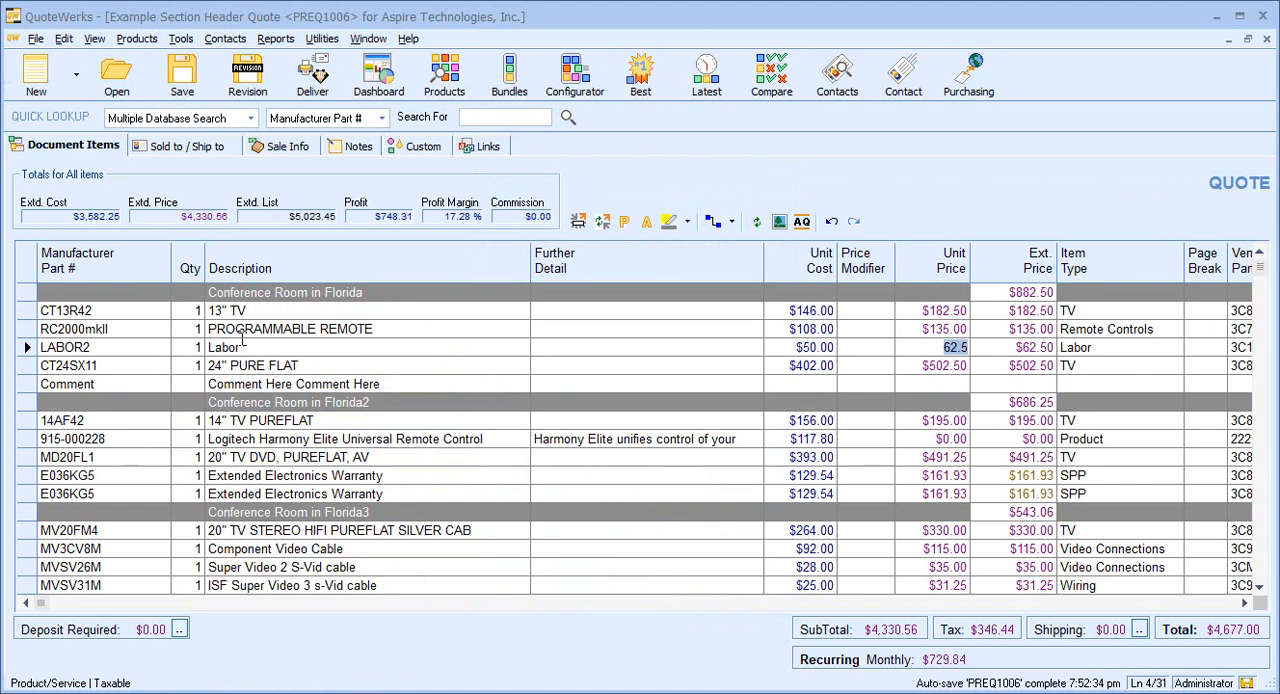
text(75)
click(1013, 356)
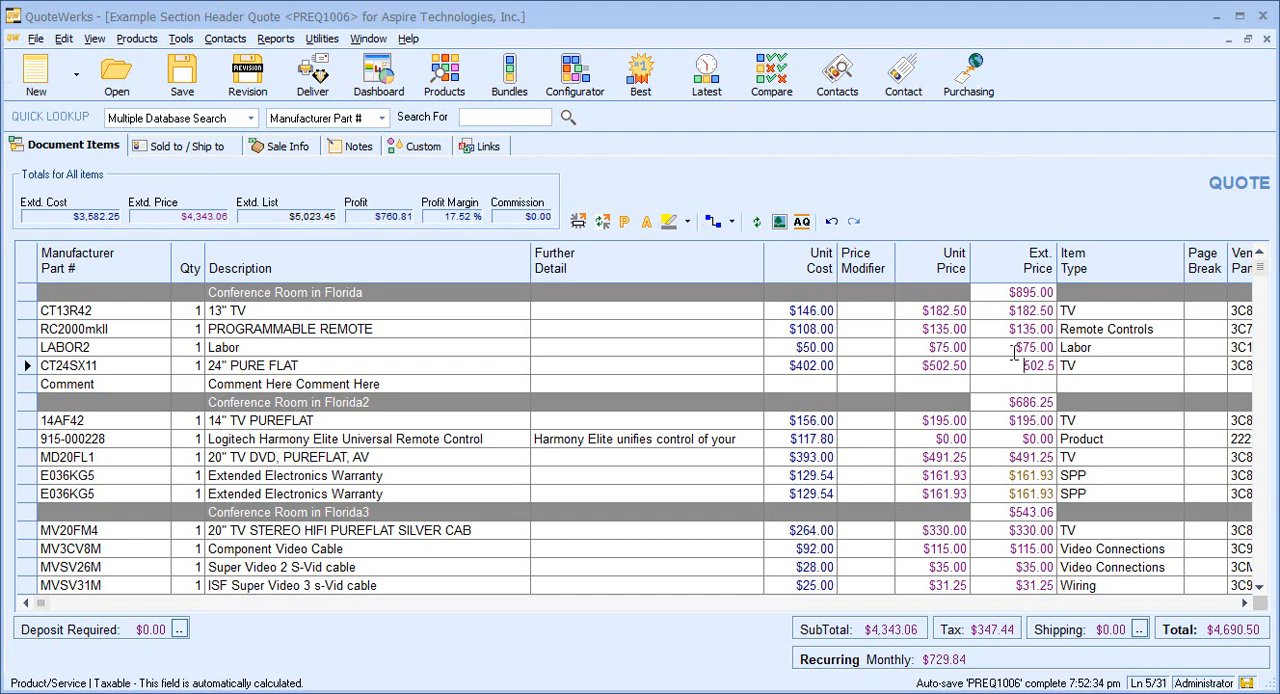
Preview the quote in the Quote (Galaxy w/Cover) layout and examine its section headers, recurring items, summary lines and totals.
click(316, 80)
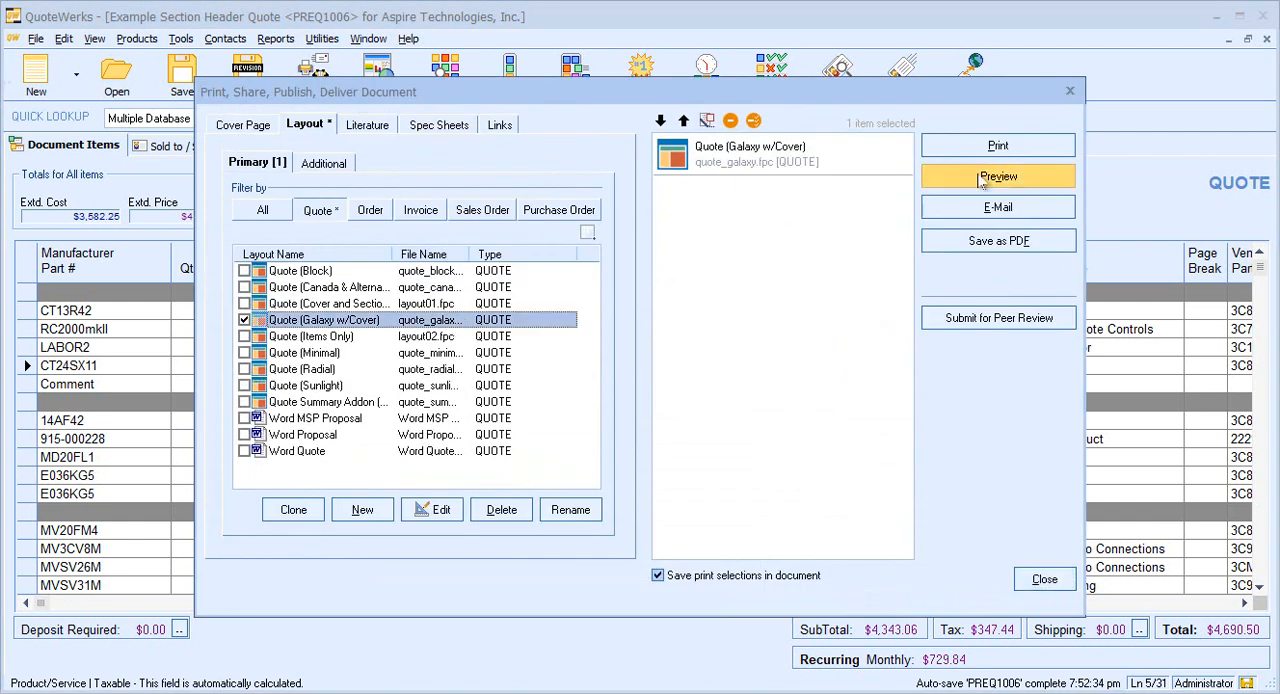
click(993, 176)
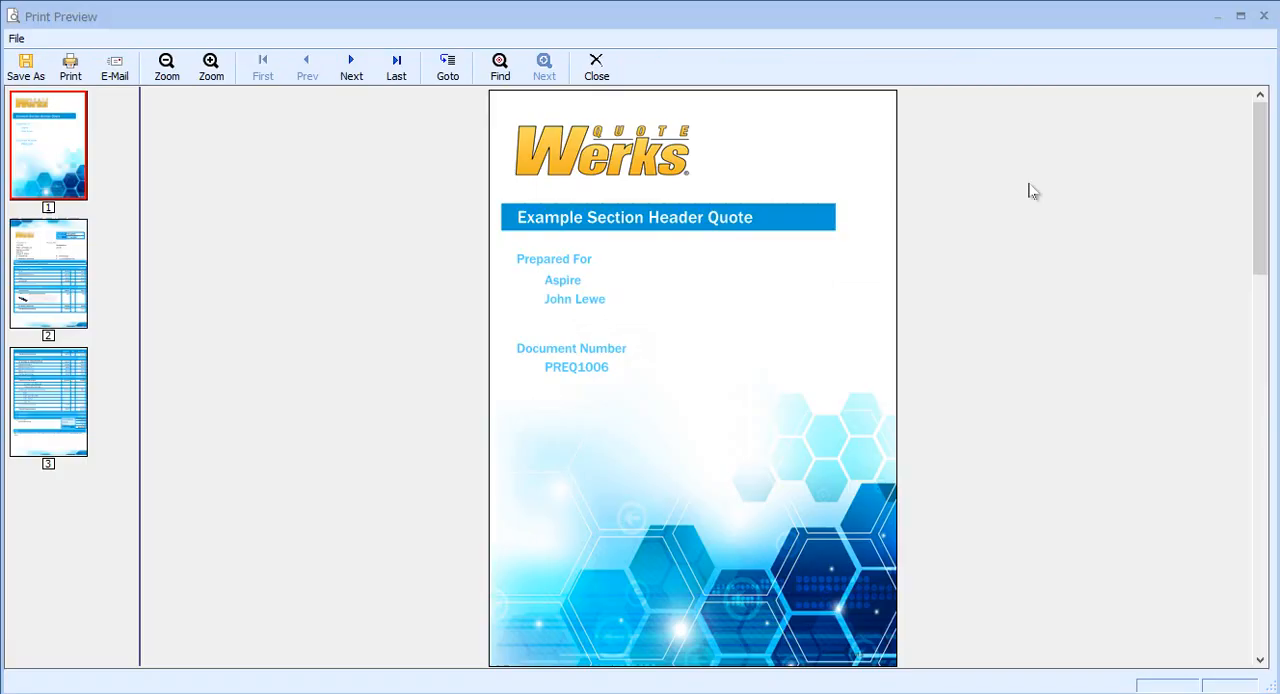
click(219, 72)
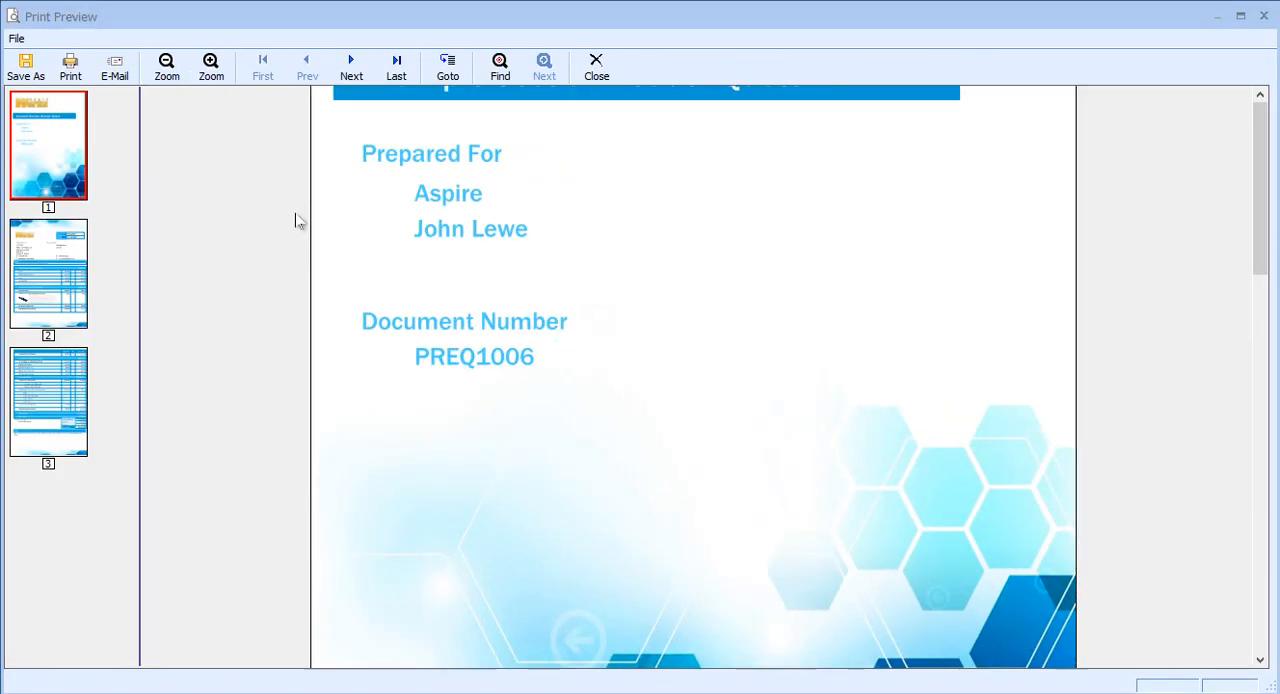
scroll(305, 233, down, 2)
scroll(305, 233, down, 10)
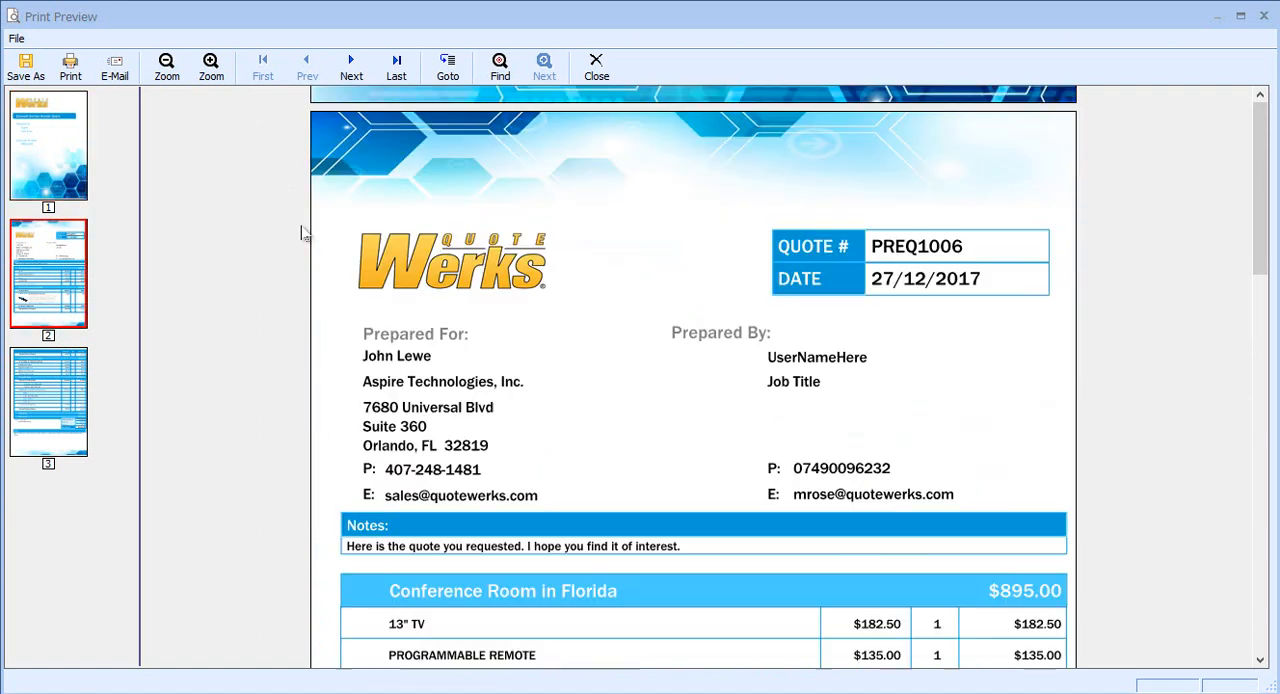
scroll(305, 233, down, 4)
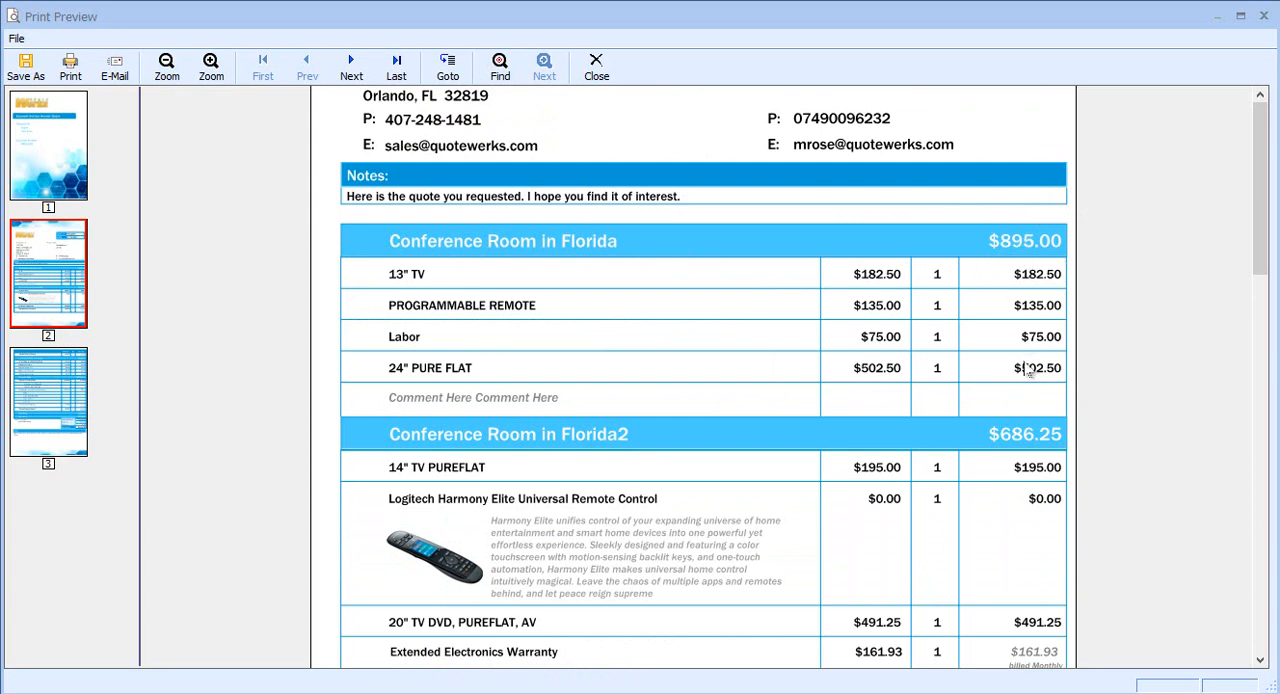
scroll(814, 414, down, 3)
scroll(814, 414, down, 4)
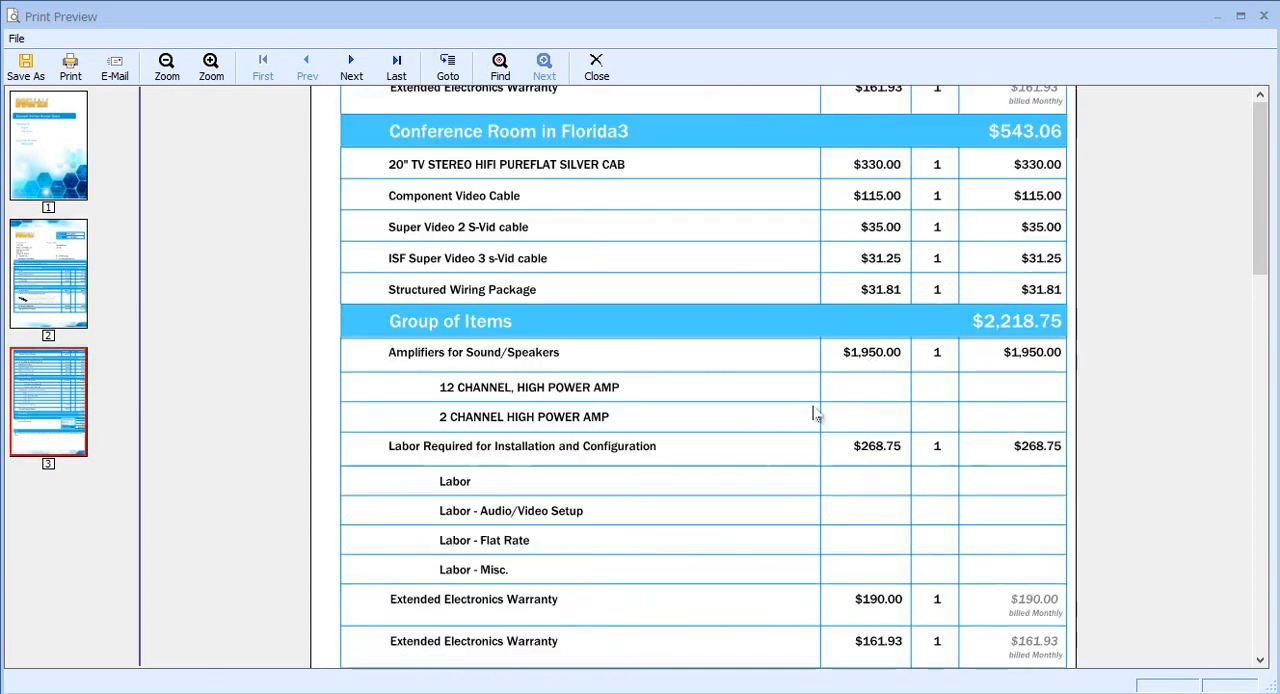
scroll(814, 414, down, 1)
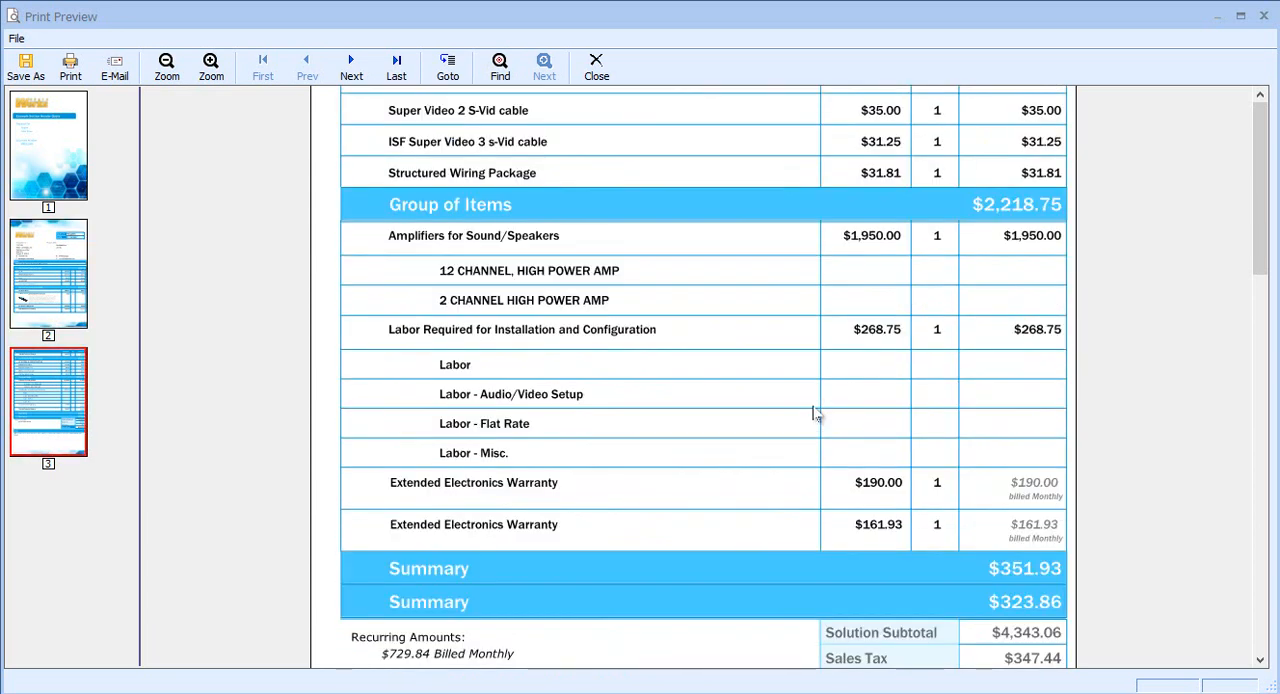
scroll(814, 414, down, 1)
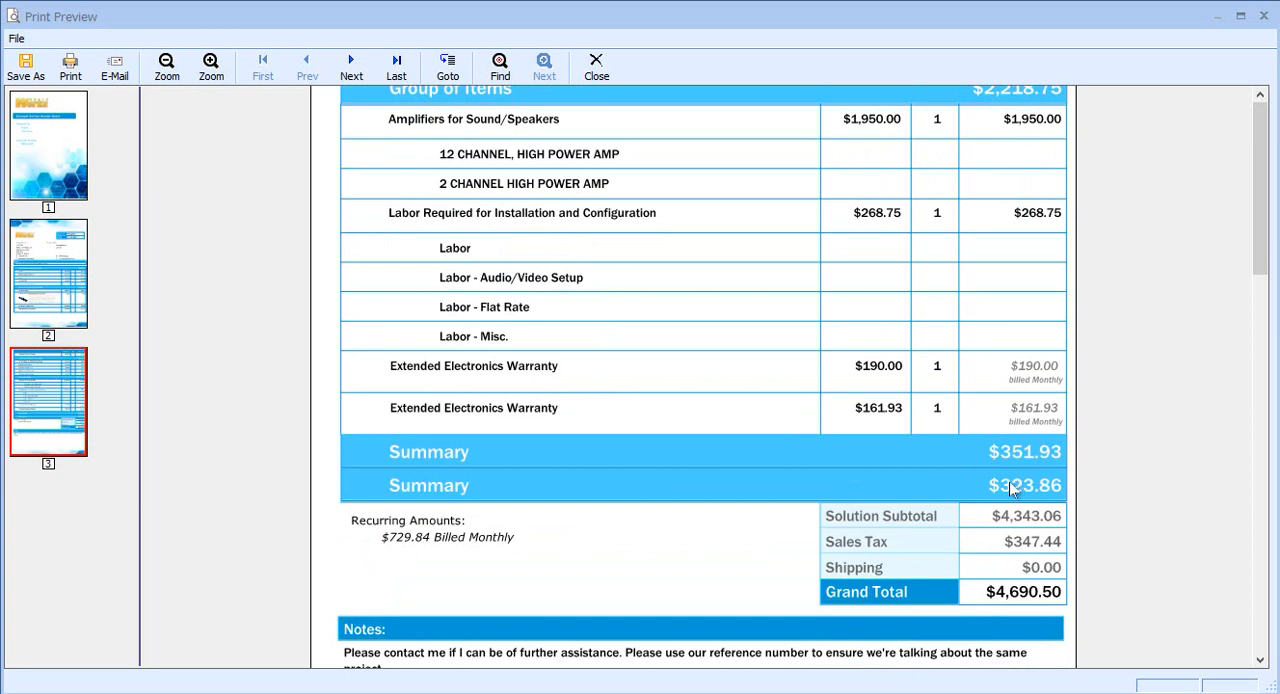
click(592, 74)
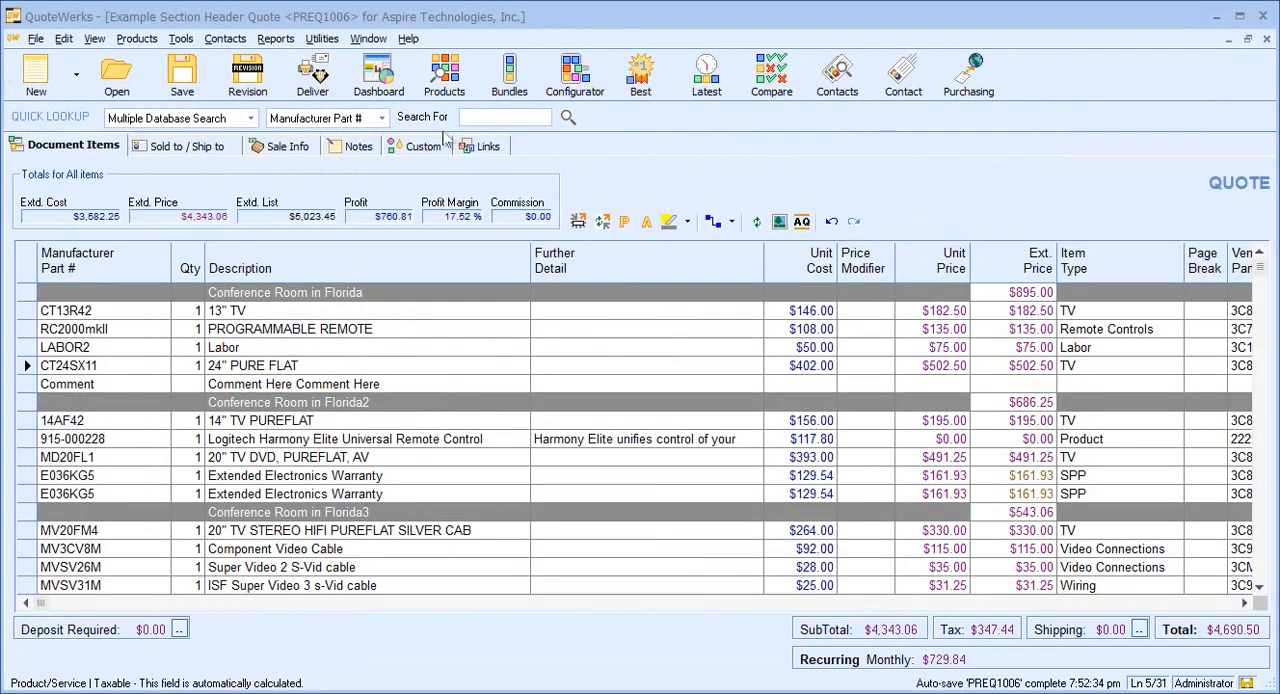
Choose Quote (Cover and Section Headers) as the primary print layout and Quote (Items Only) as the additional layout.
click(335, 97)
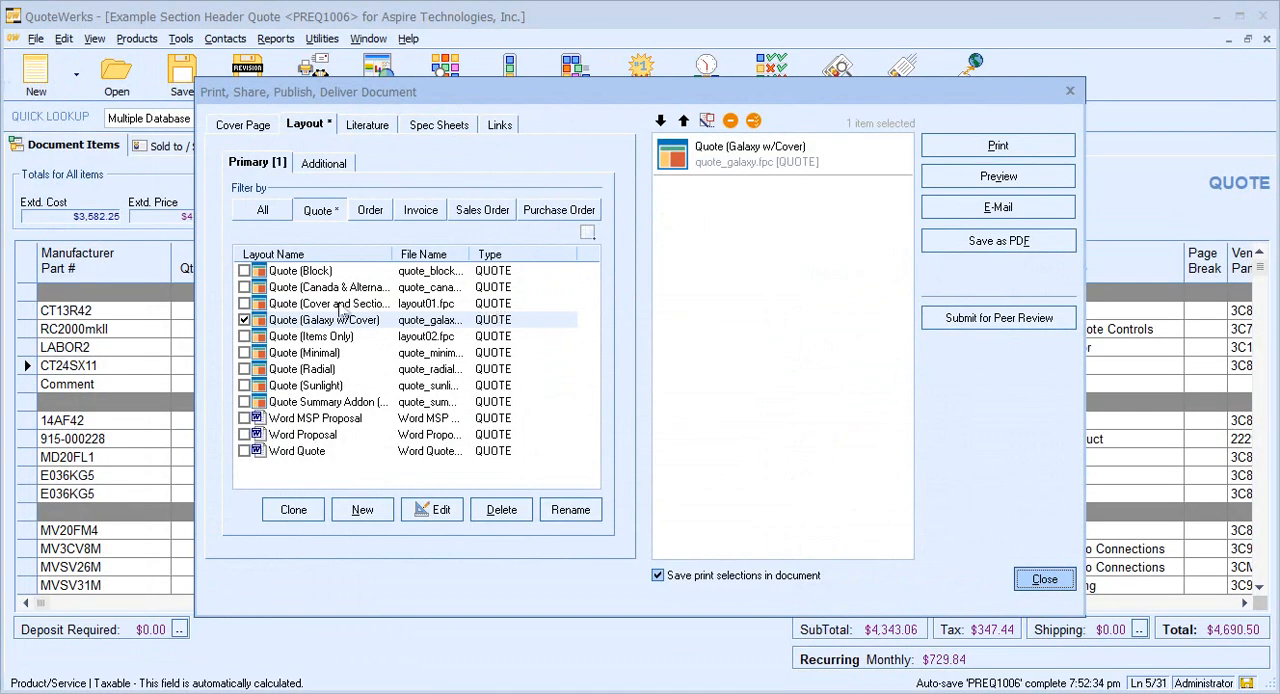
click(318, 305)
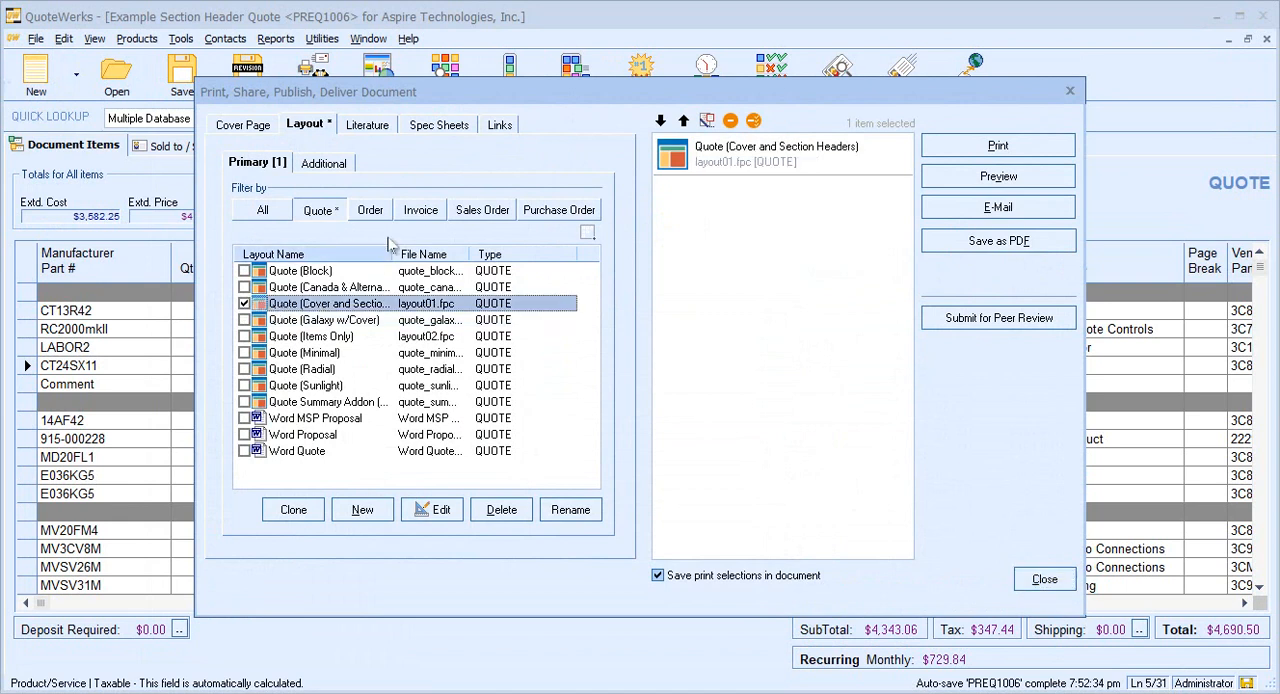
click(335, 164)
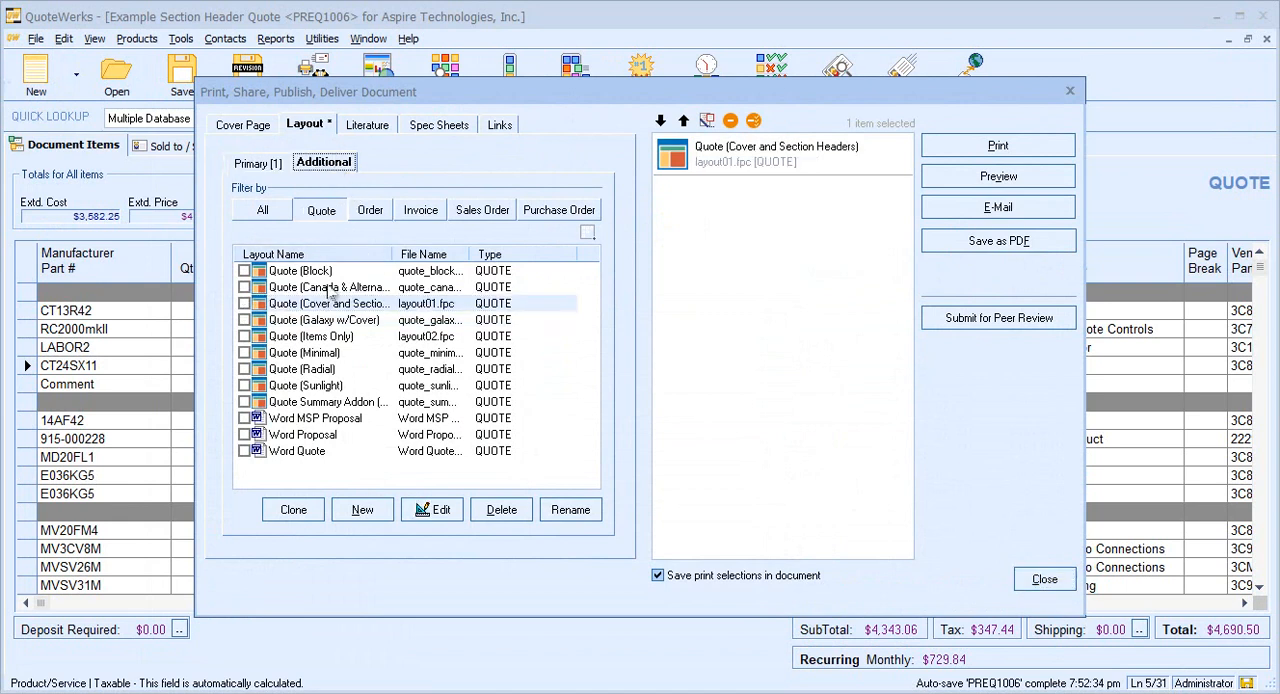
click(340, 337)
click(244, 337)
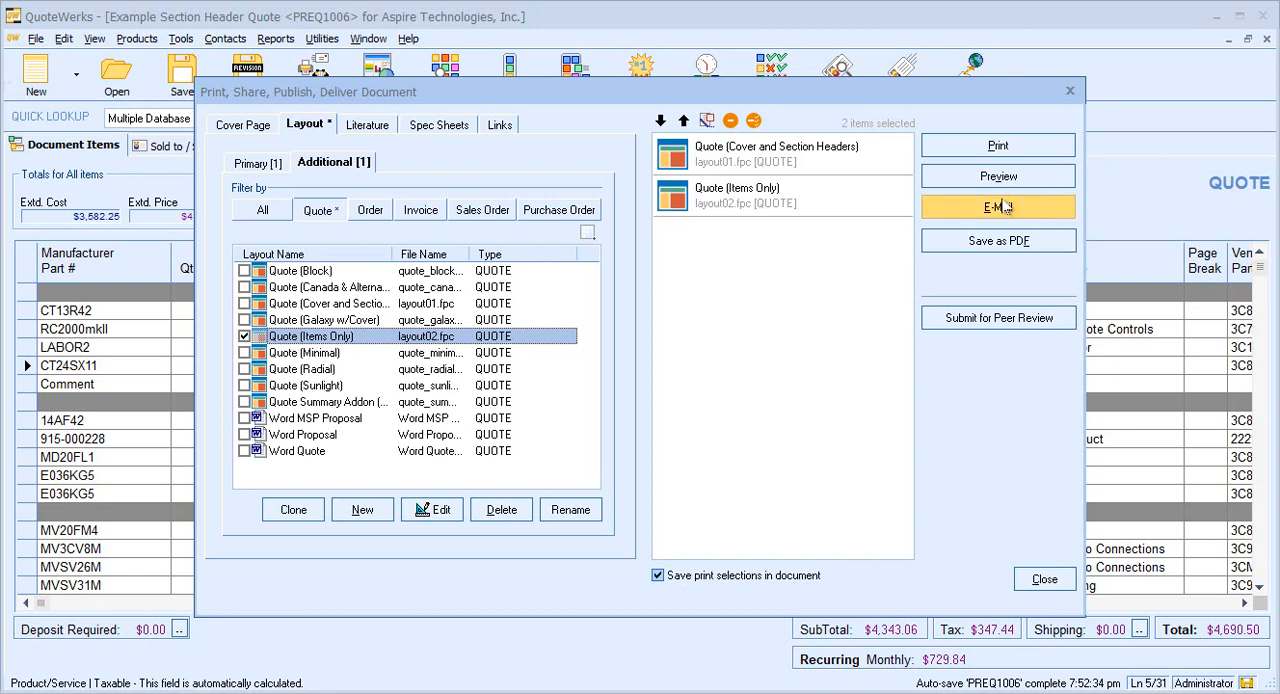
Preview the combined layouts and examine the section header summary page and the itemized pages that follow.
click(1015, 178)
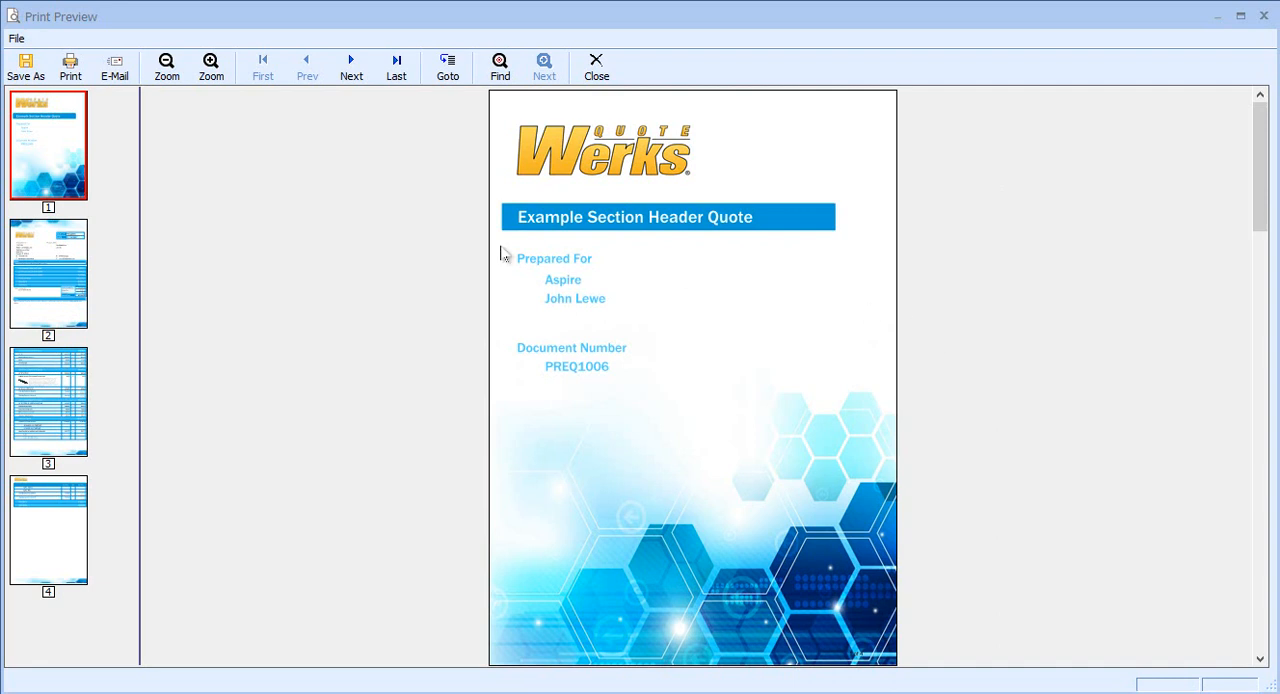
click(52, 268)
click(212, 68)
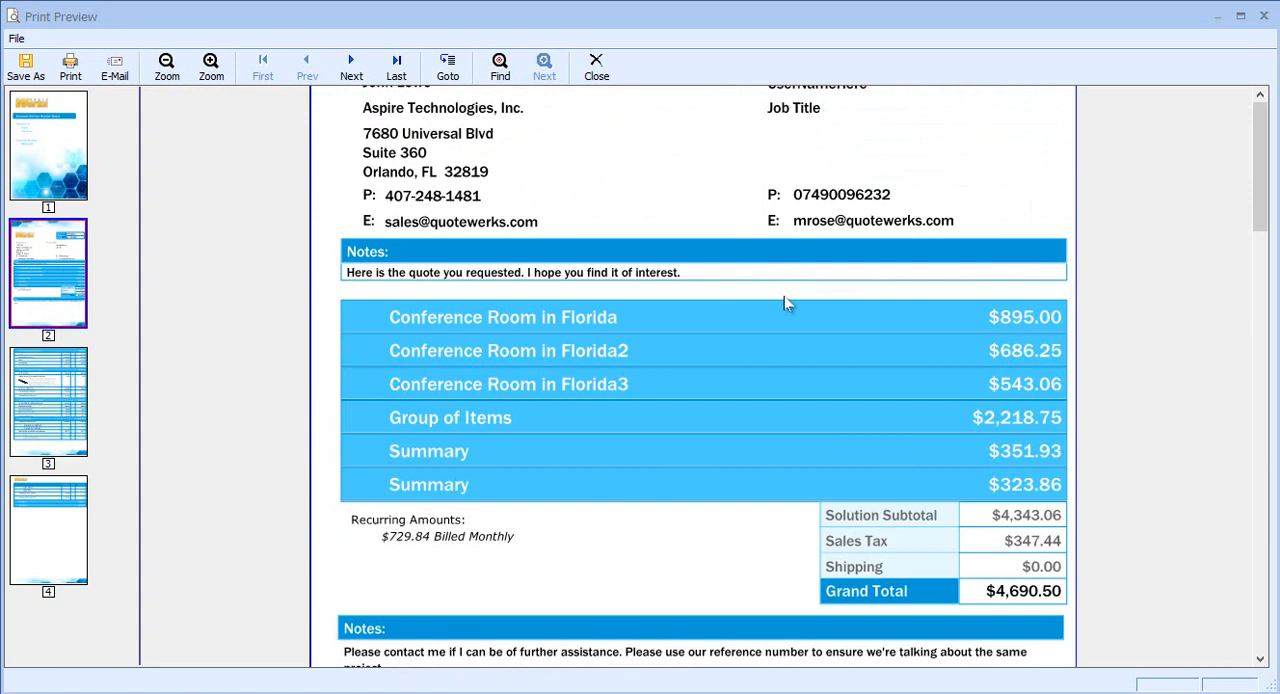
click(167, 68)
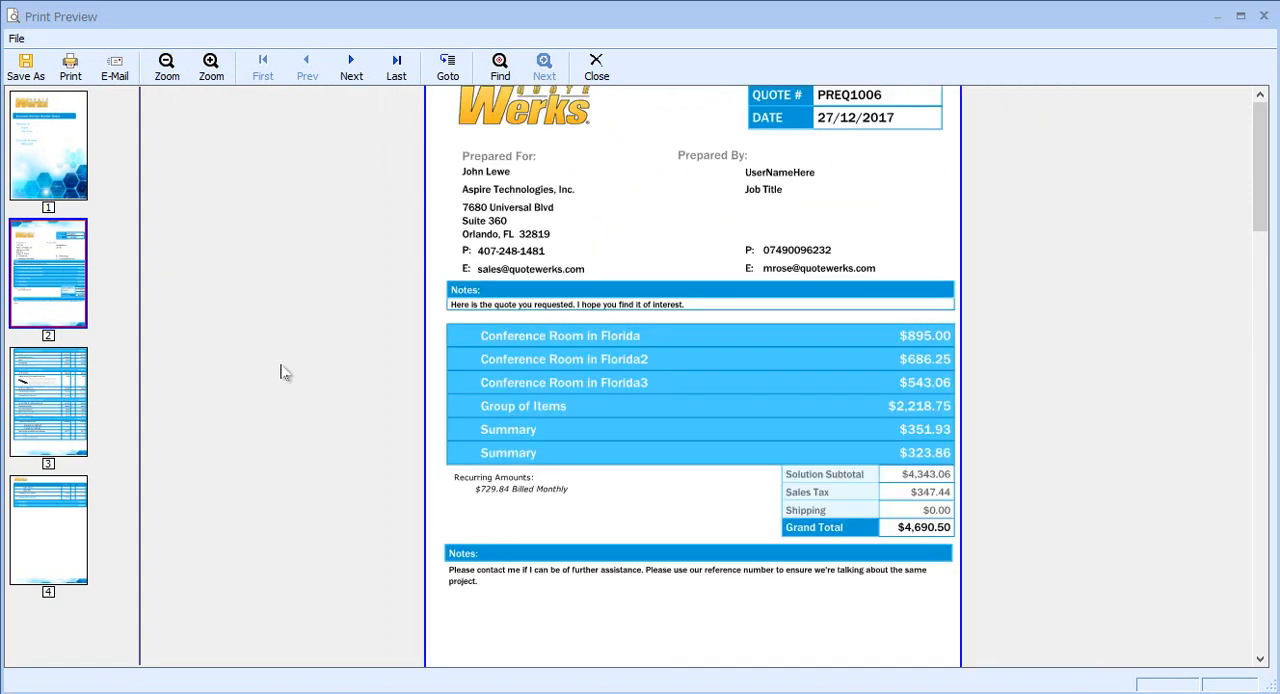
scroll(281, 372, down, 3)
scroll(281, 372, down, 6)
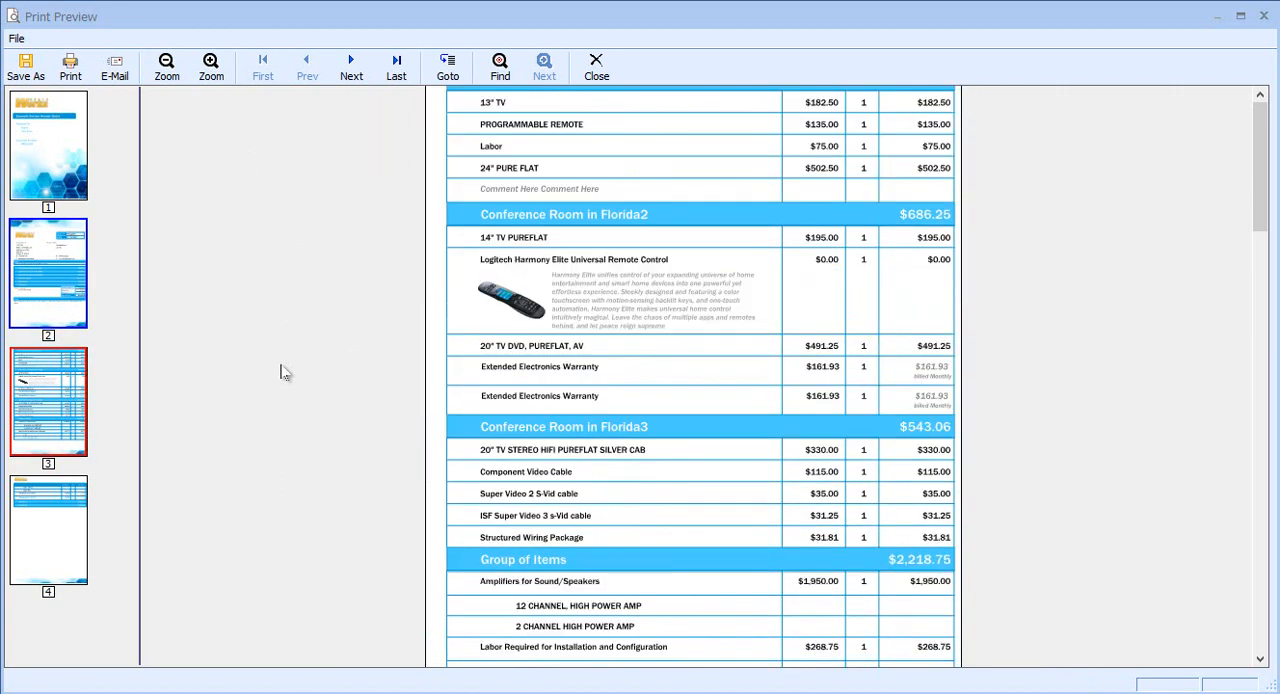
scroll(281, 372, up, 7)
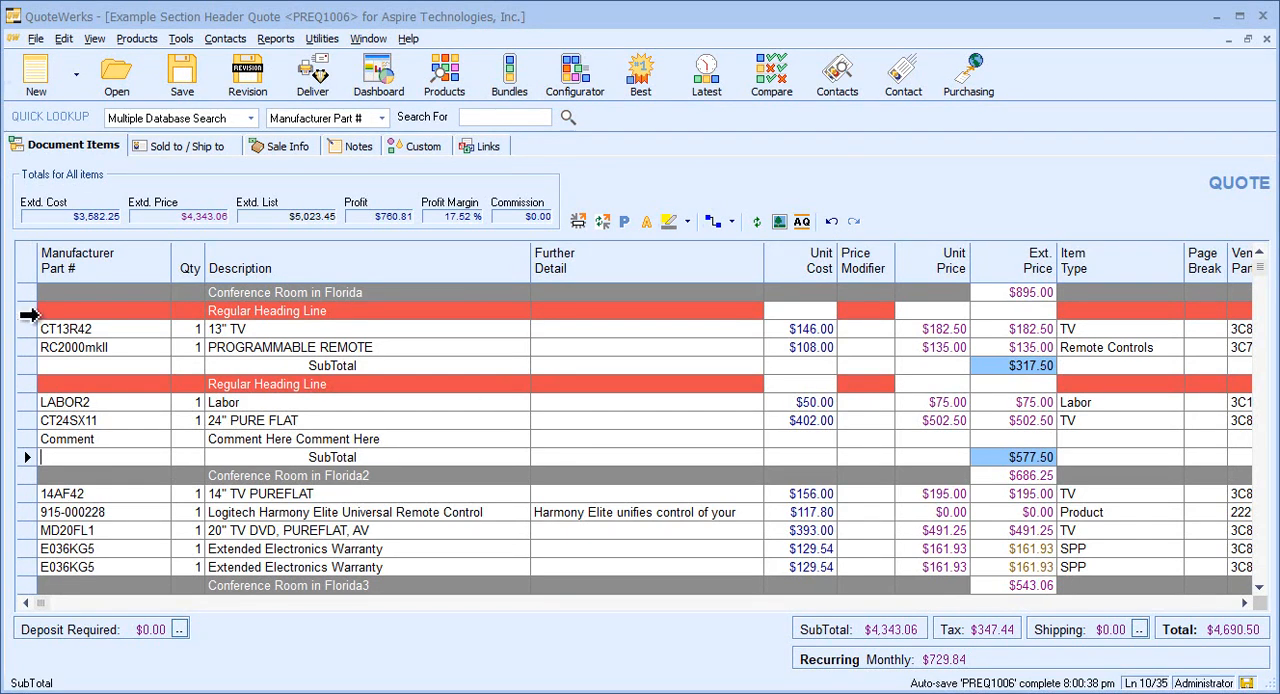
Examine the regular heading lines and subtotals nested under the Conference Room in Florida section header.
click(26, 311)
click(26, 384)
click(300, 343)
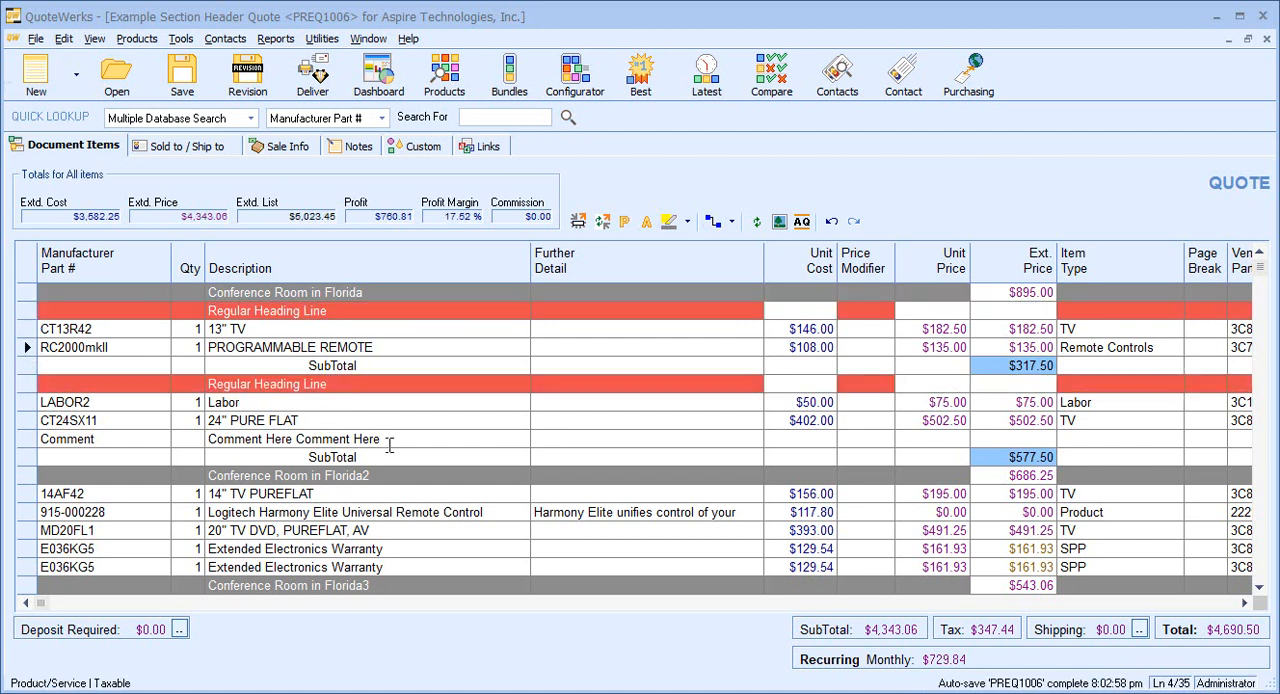
click(367, 284)
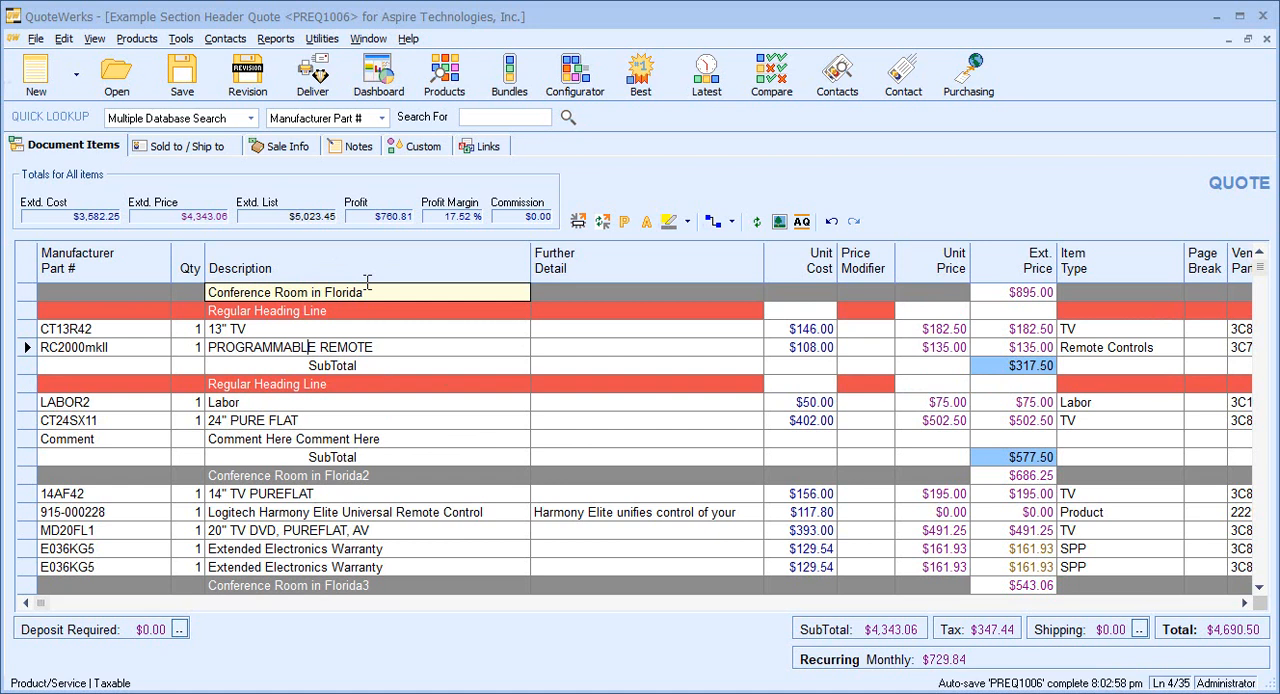
Preview the quote's print layout with cover page and examine the heading lines and subtotals nested within the Conference Room in Florida section.
click(290, 95)
click(988, 180)
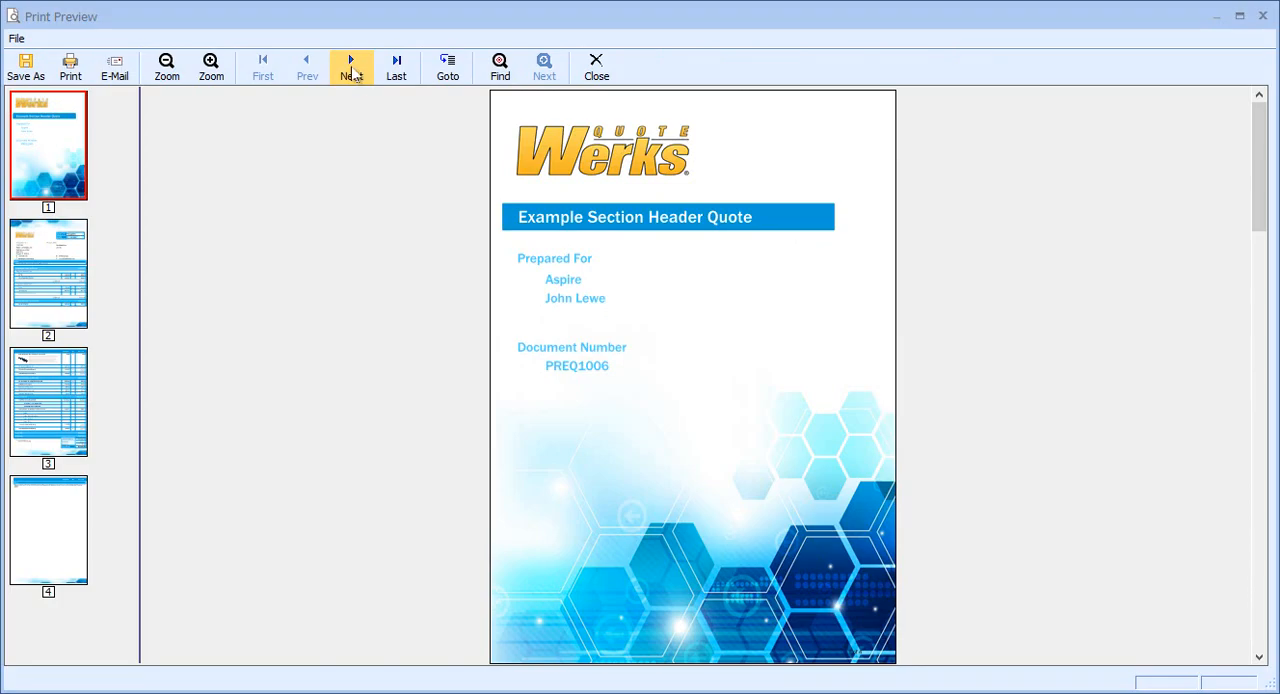
click(351, 67)
click(215, 68)
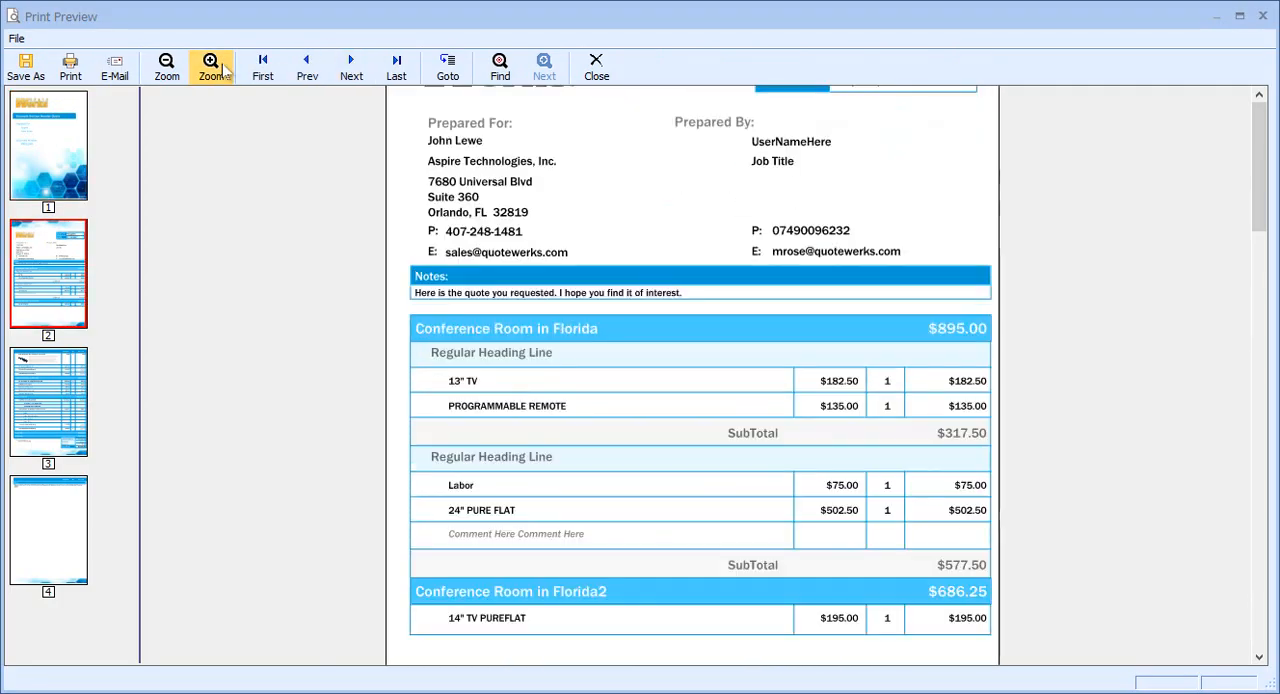
click(220, 70)
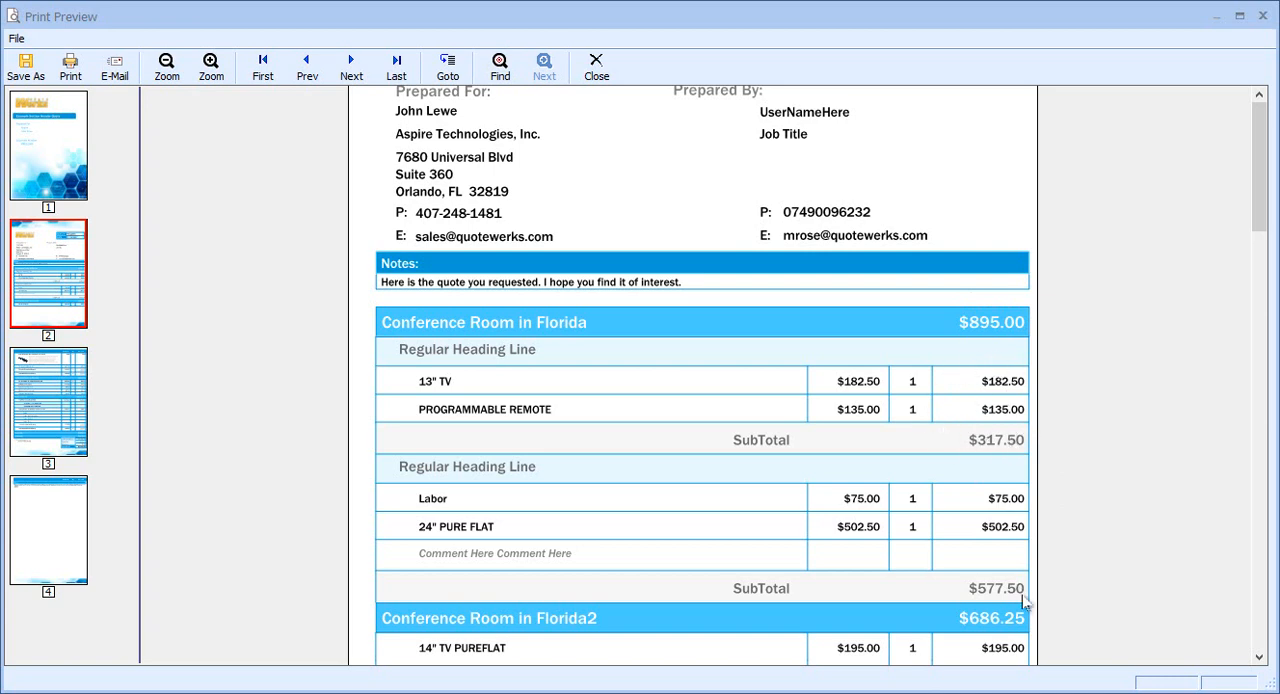
scroll(1024, 602, down, 1)
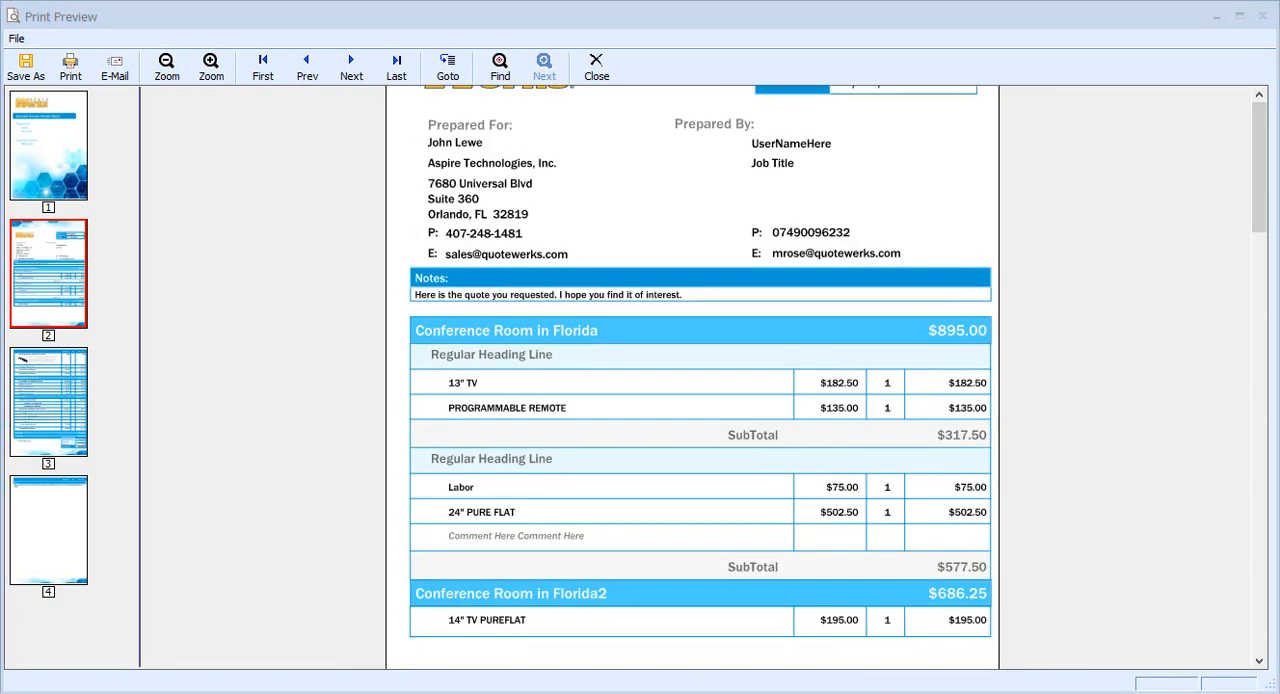
click(596, 68)
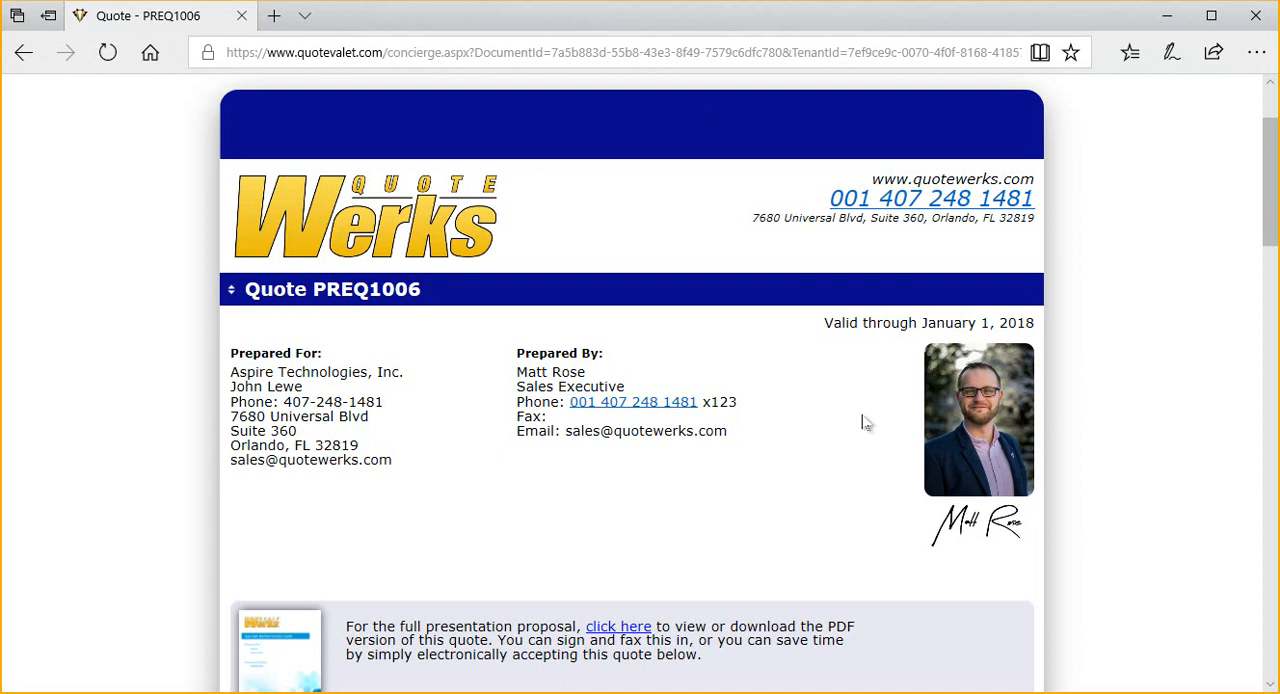
View the quote online in QuoteValet and examine the Conference Room in Florida and Conference Room in Florida2 section headers with their totals.
scroll(866, 423, down, 2)
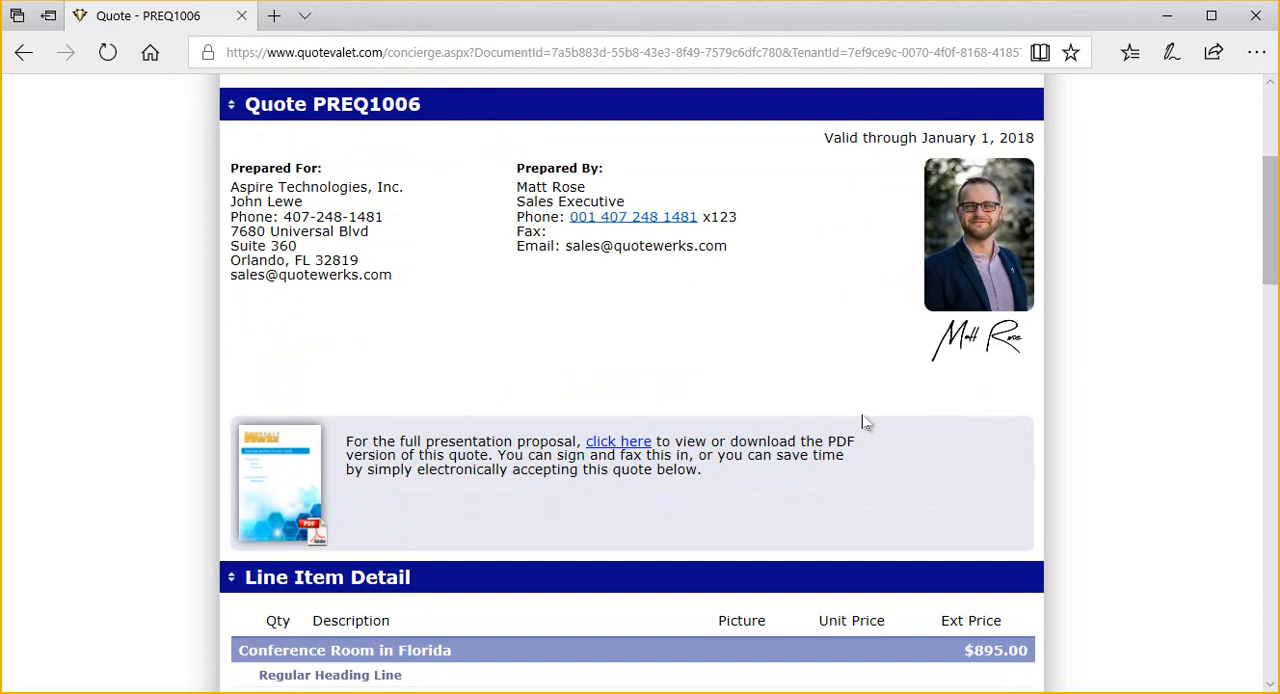
scroll(866, 423, down, 4)
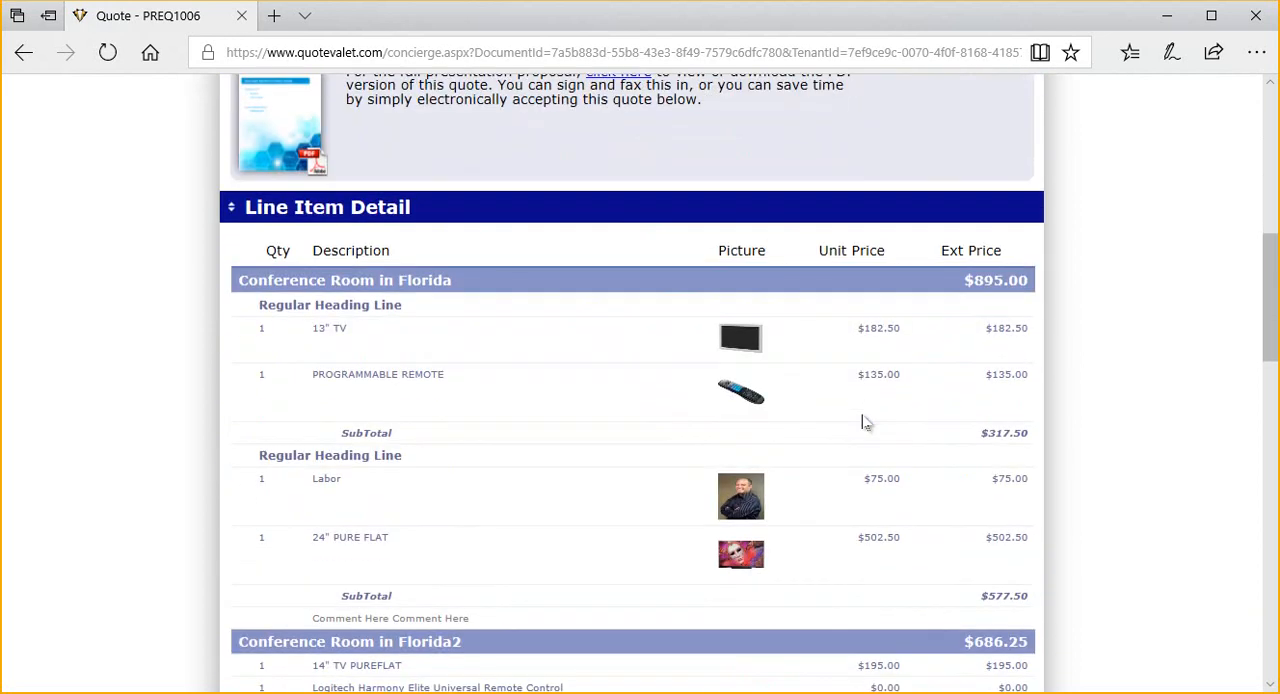
scroll(866, 423, down, 1)
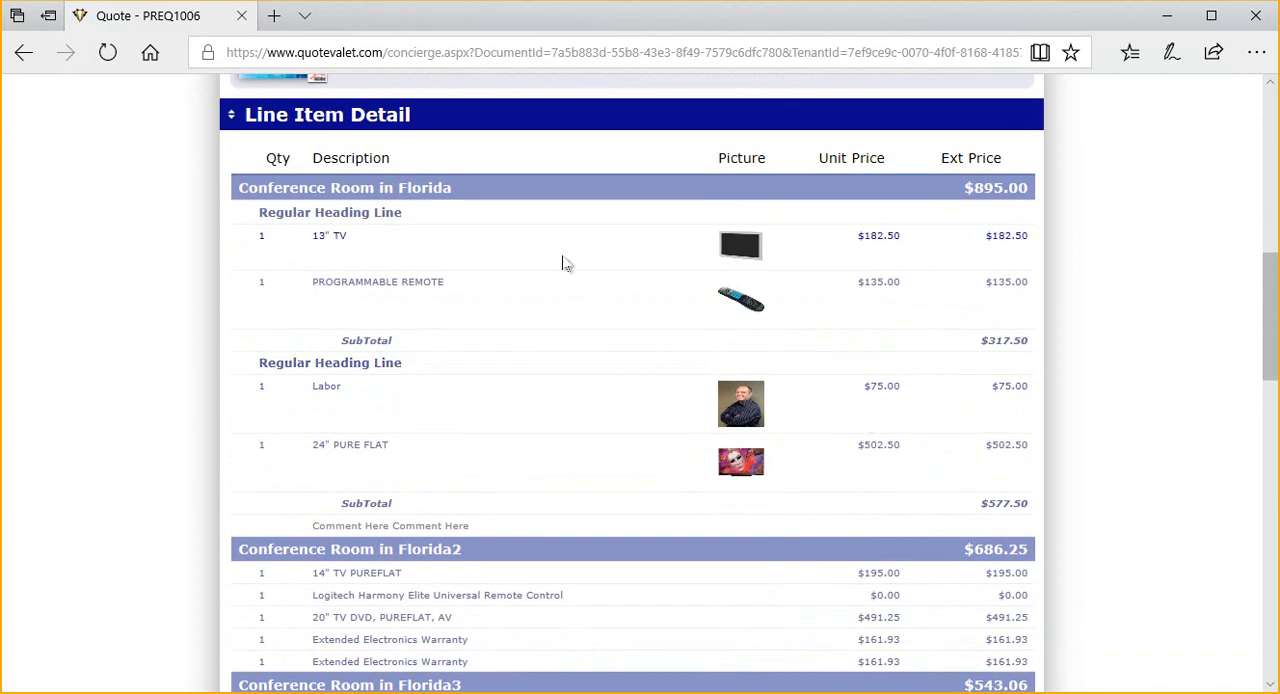
drag(472, 196, 241, 188)
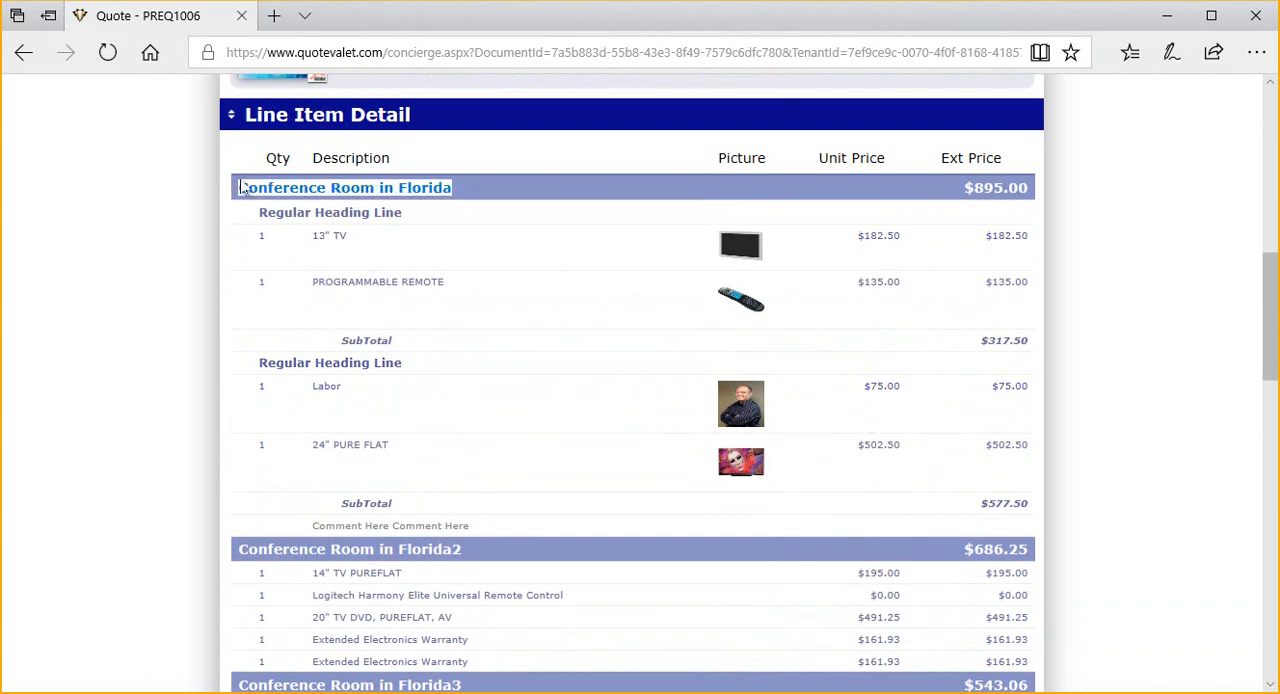
drag(962, 188, 1030, 192)
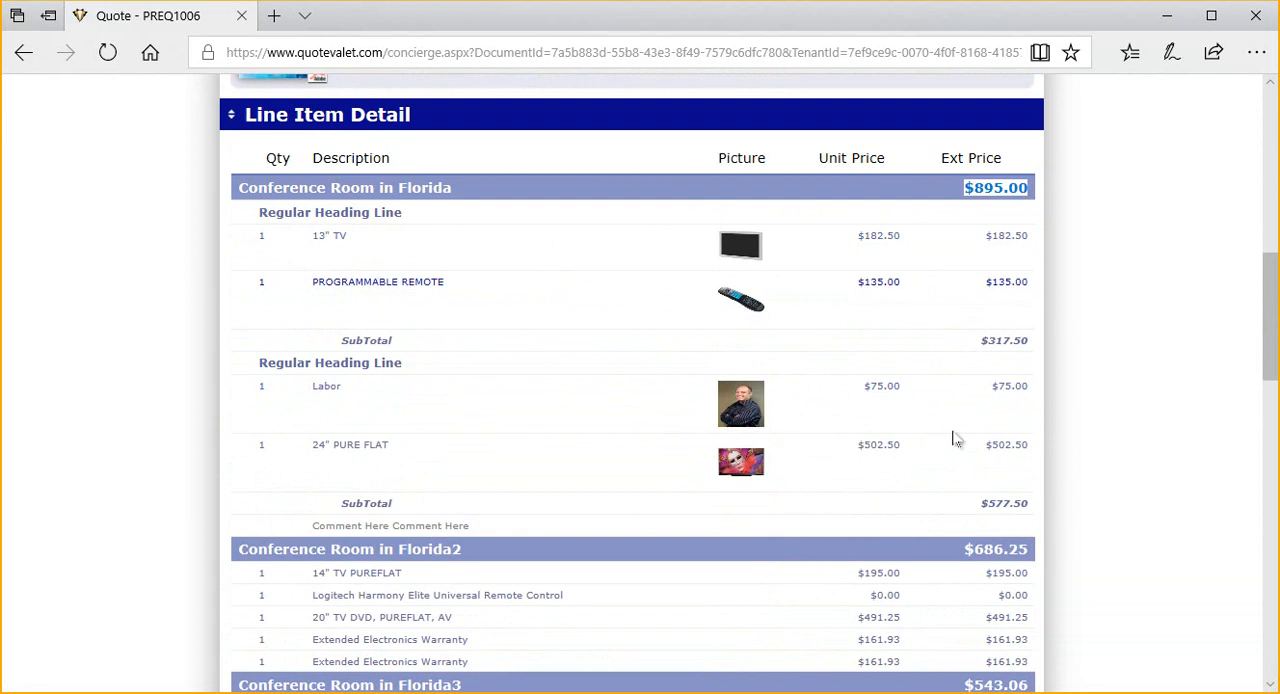
drag(1024, 546, 966, 549)
drag(451, 537, 533, 530)
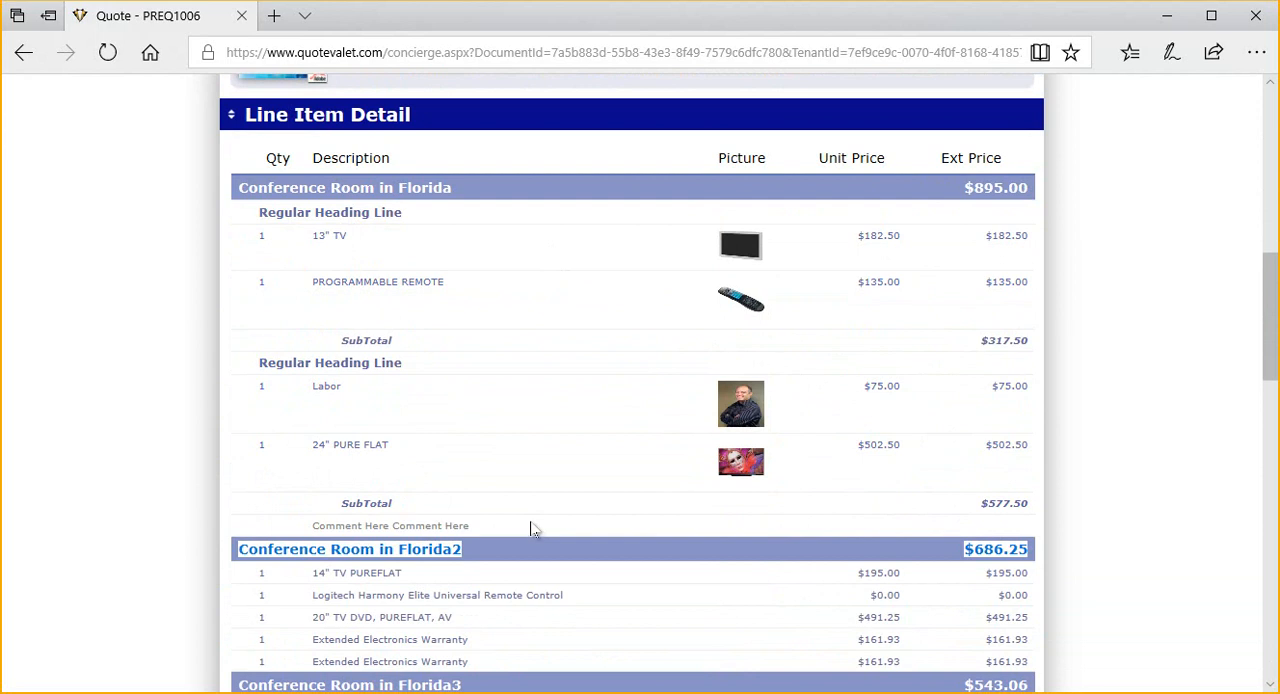
click(502, 556)
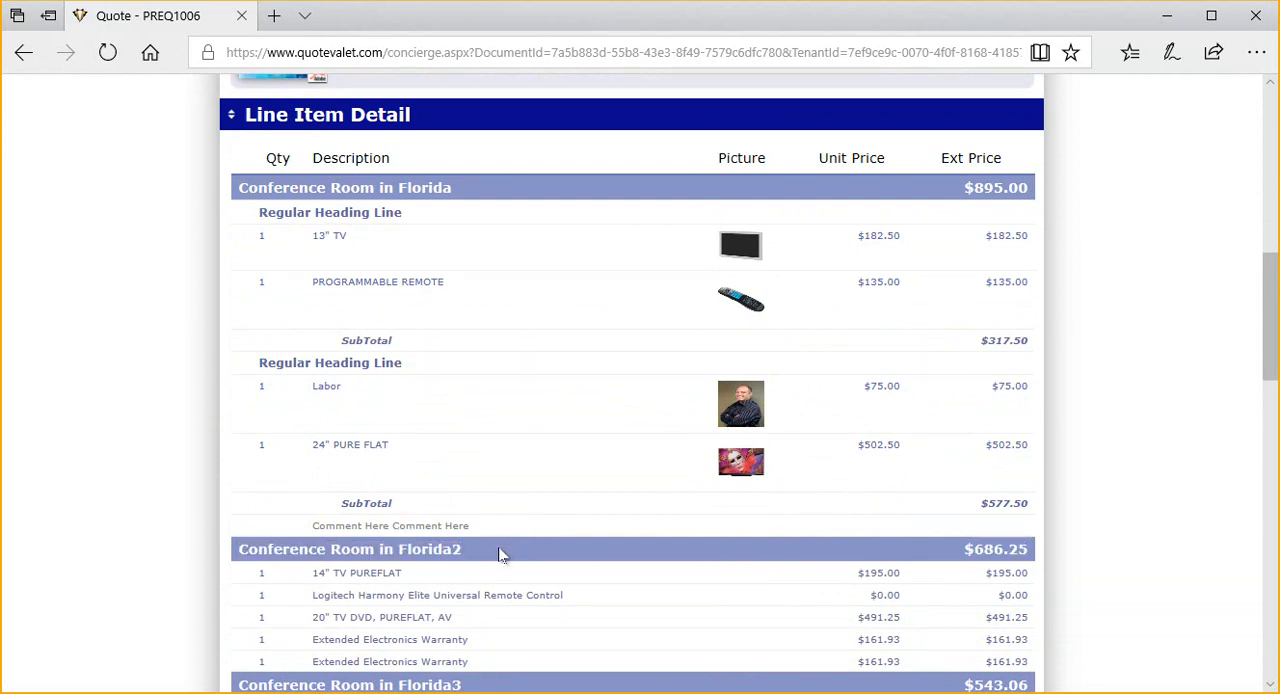
Examine the regular heading lines and the first subtotal within the Conference Room in Florida section of the online quote.
drag(400, 352, 240, 354)
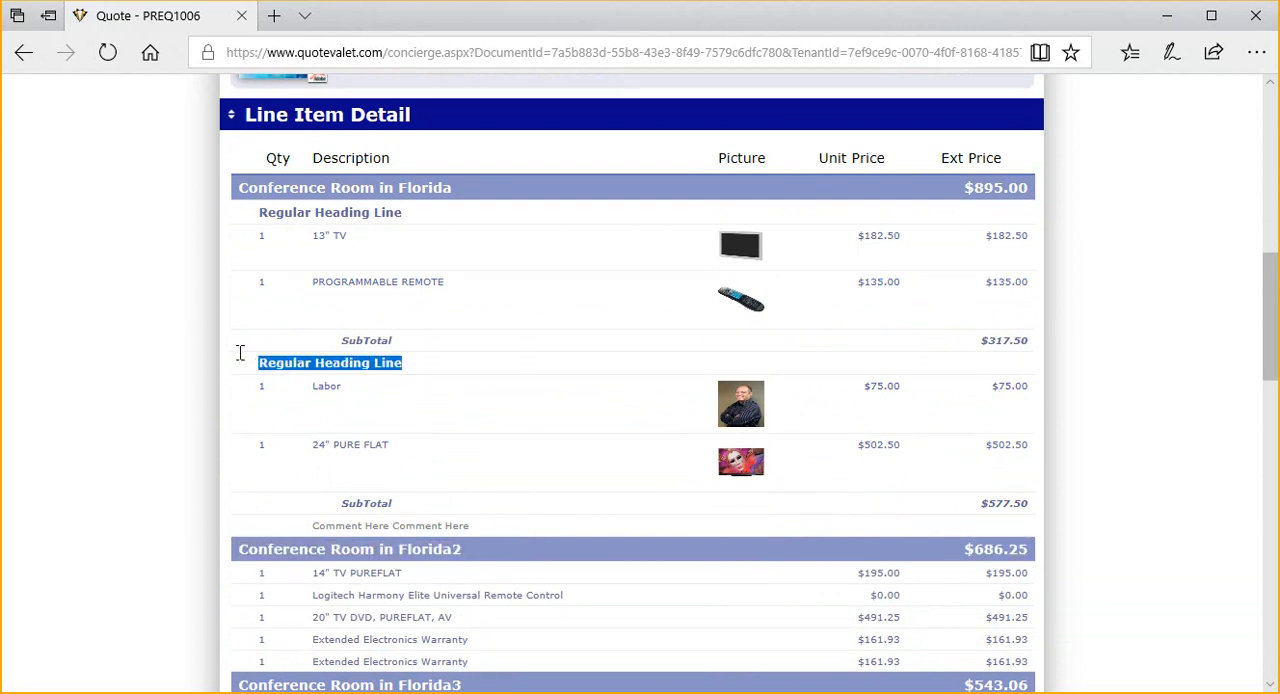
drag(408, 220, 242, 198)
drag(320, 338, 1034, 346)
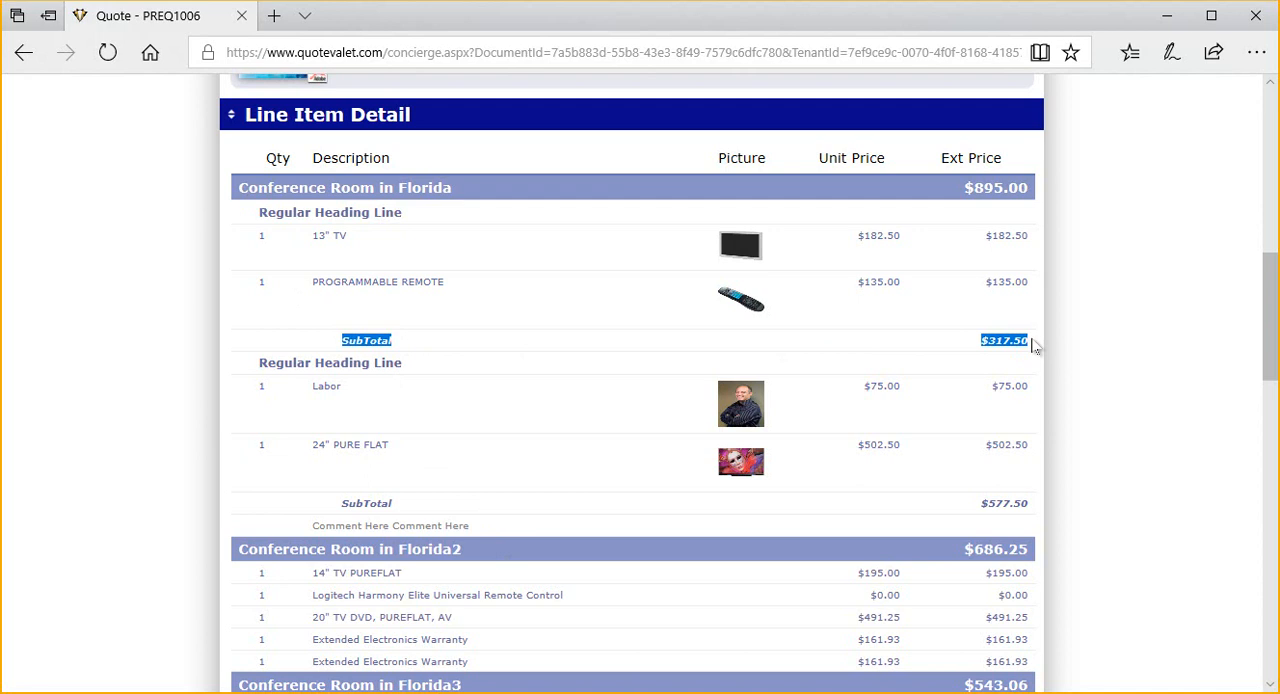
Examine the remaining section headers, grouped items and summary lines at the end of the online quote's line item detail.
scroll(1020, 380, down, 3)
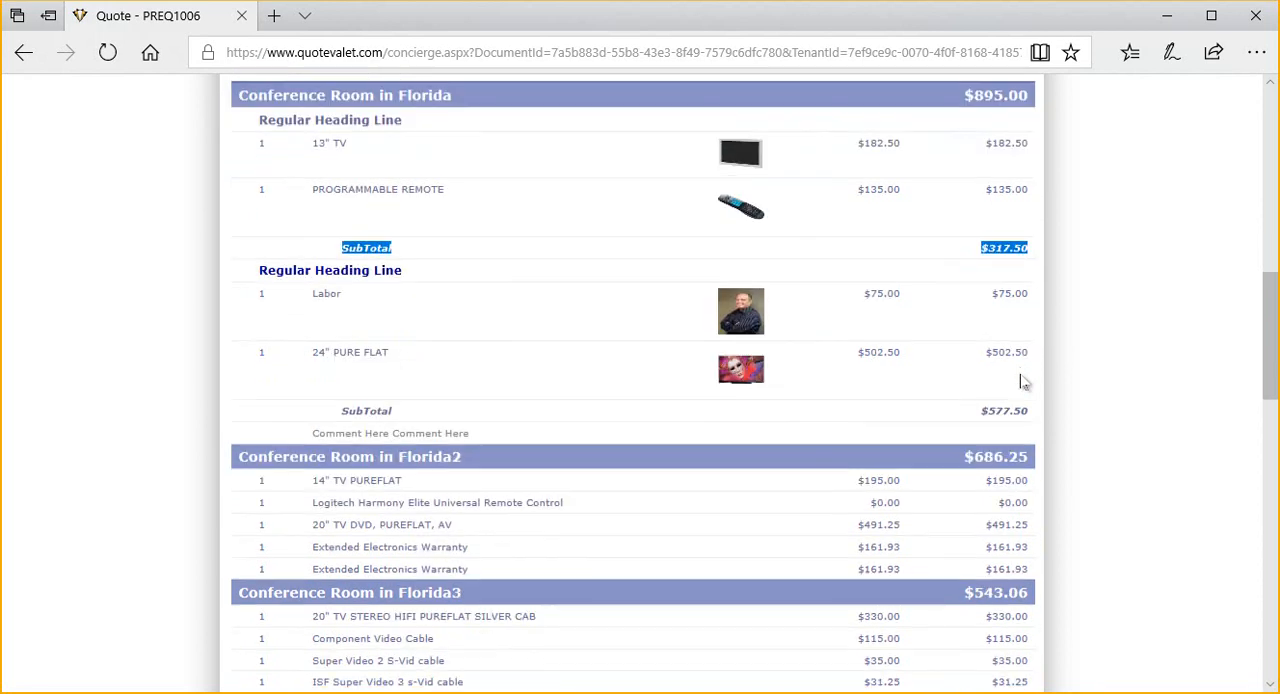
scroll(1022, 382, down, 1)
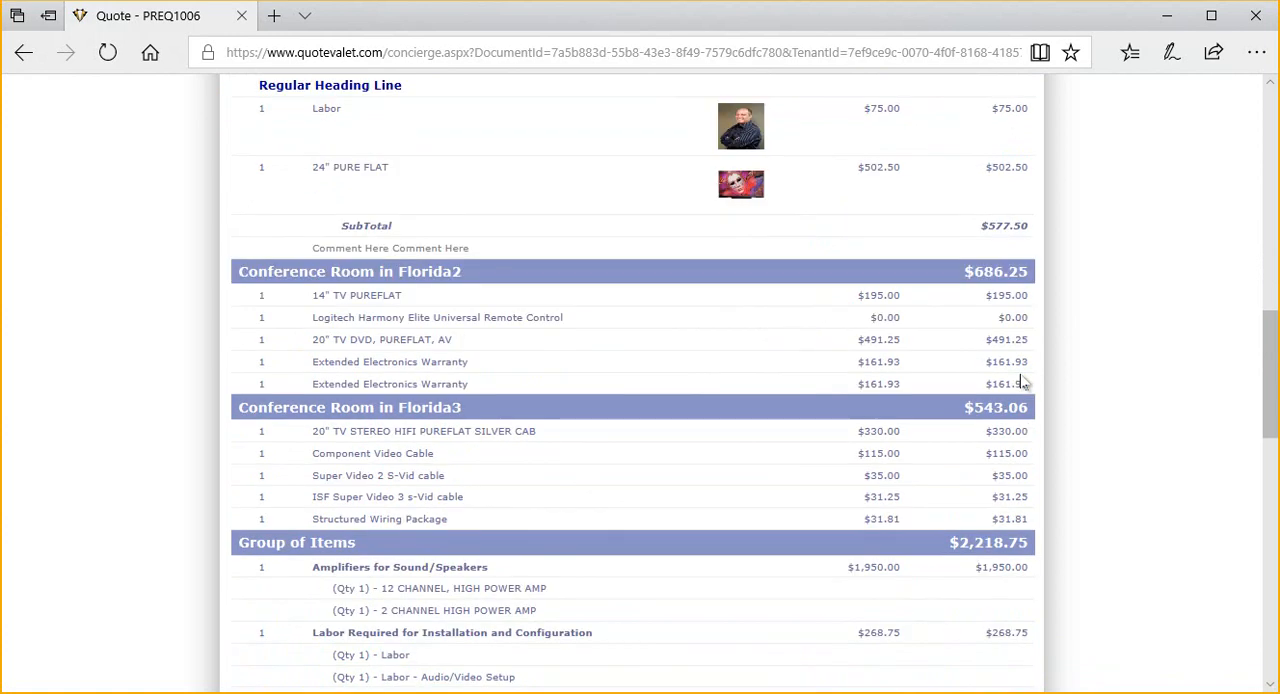
scroll(1022, 382, down, 1)
scroll(1022, 382, down, 1)
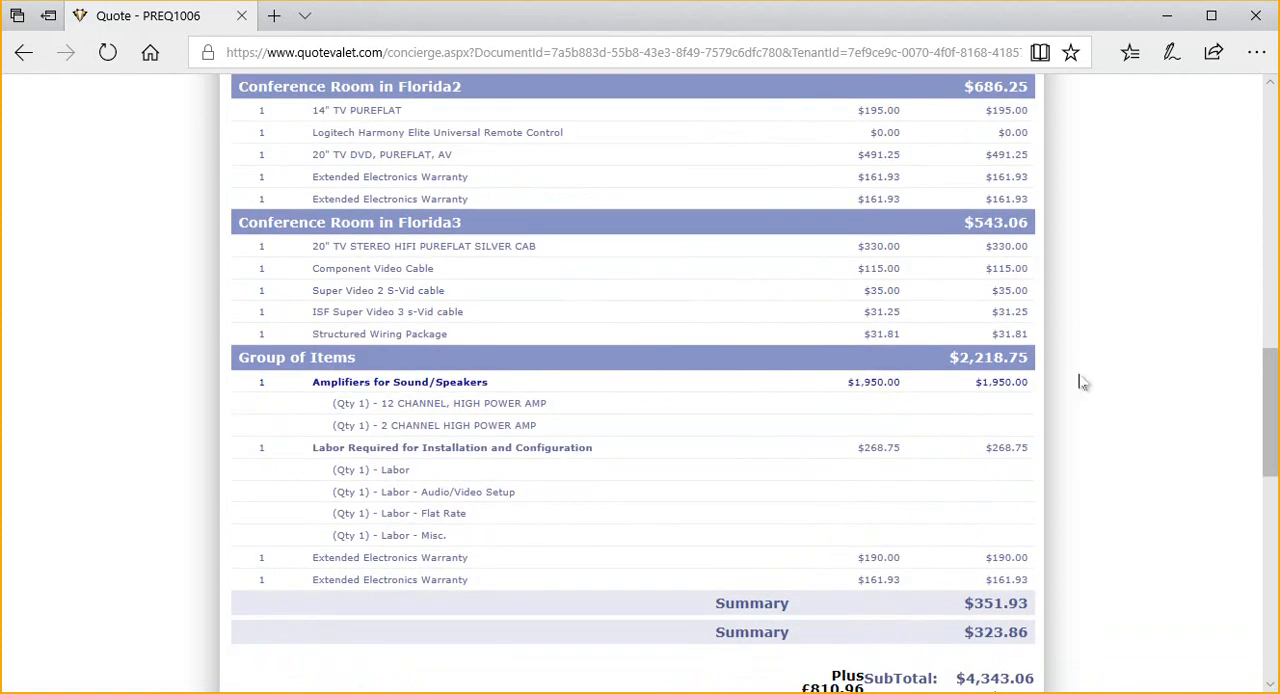
drag(1272, 396, 1272, 392)
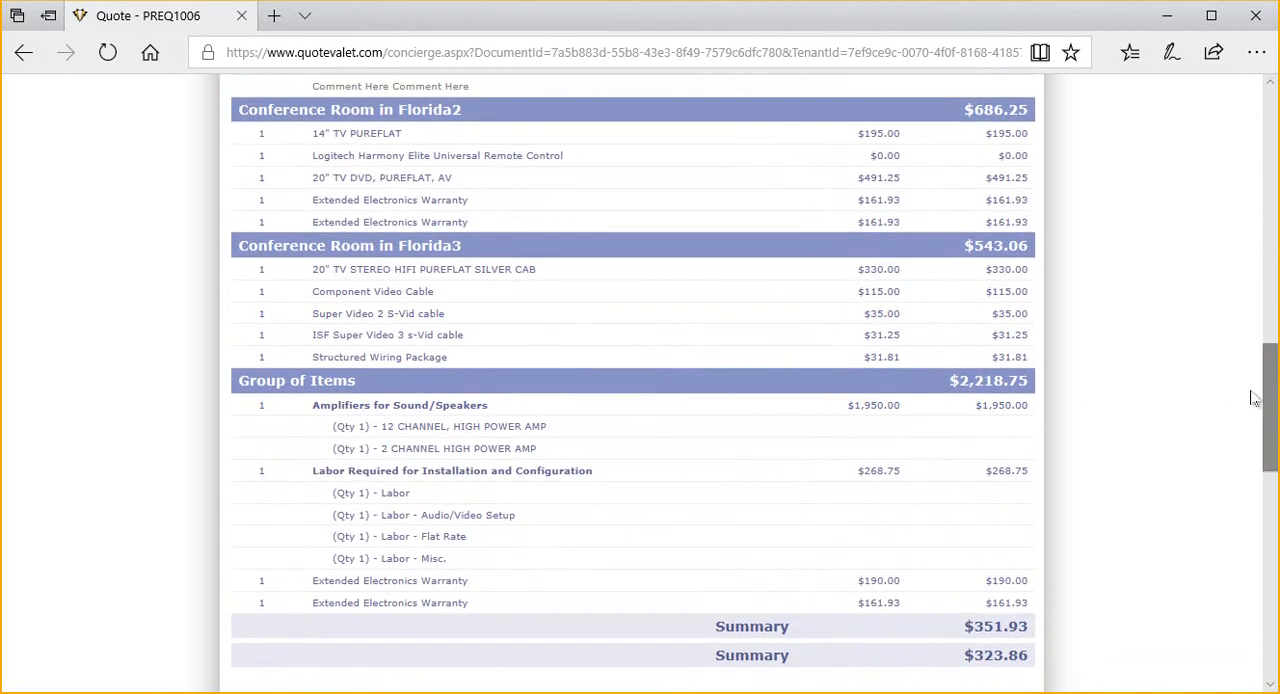
click(1038, 628)
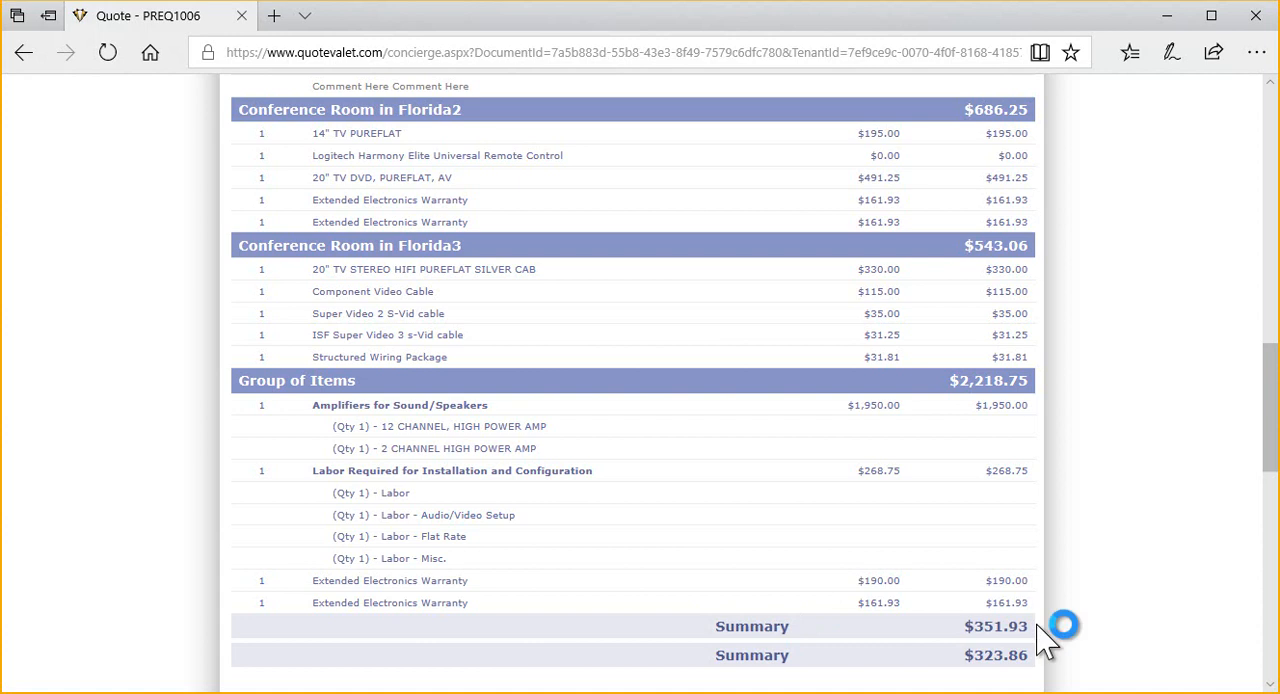